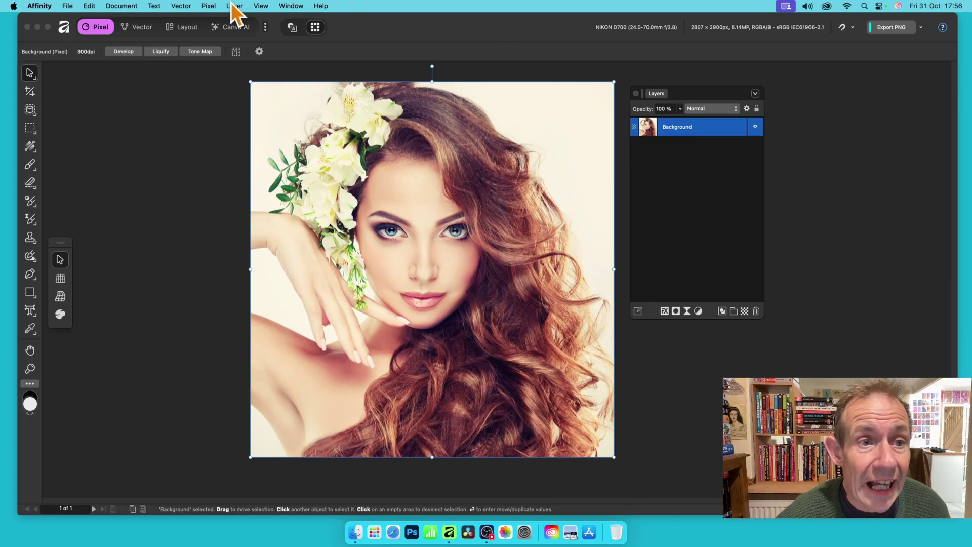
Apply an 11.6 px Gaussian blur directly to the Background portrait layer.
left_click(212, 6)
mouse_move(181, 5)
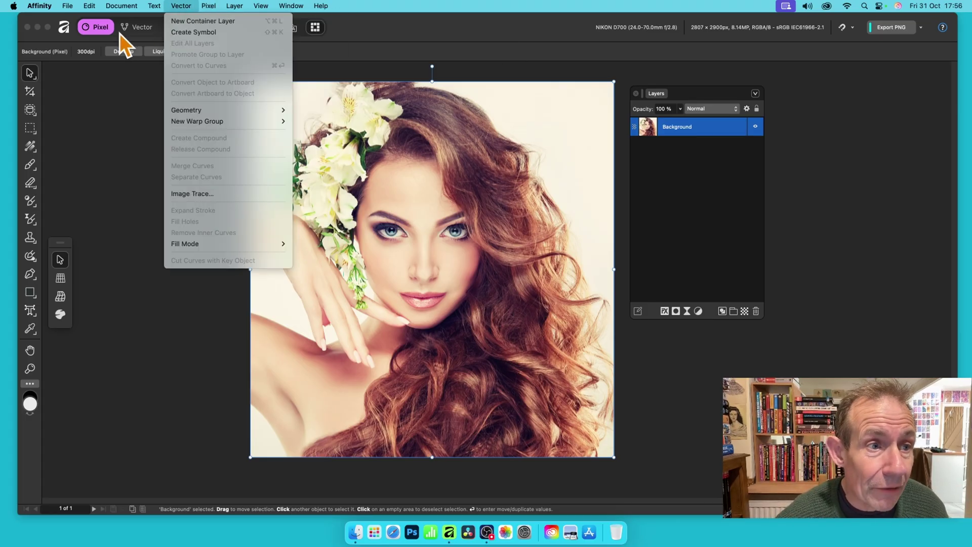
mouse_move(214, 8)
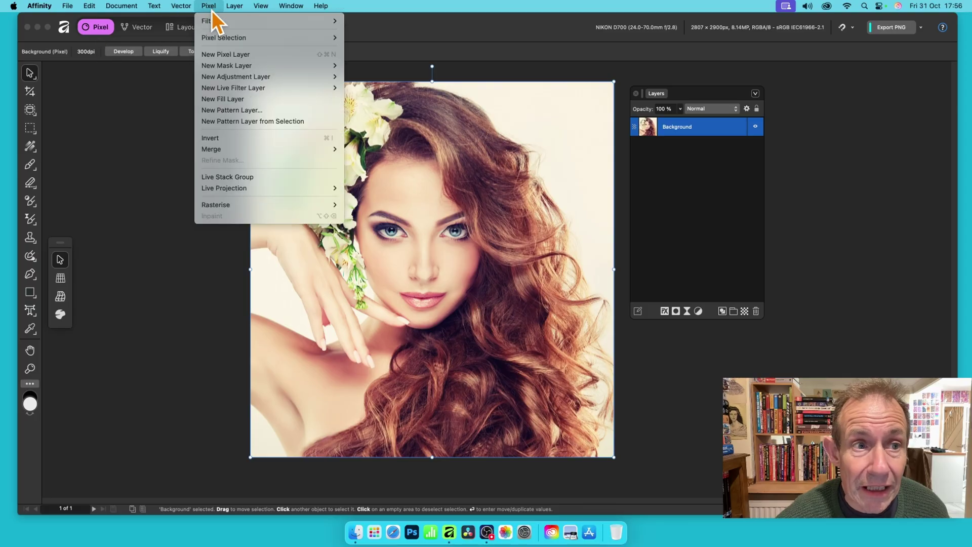
mouse_move(390, 41)
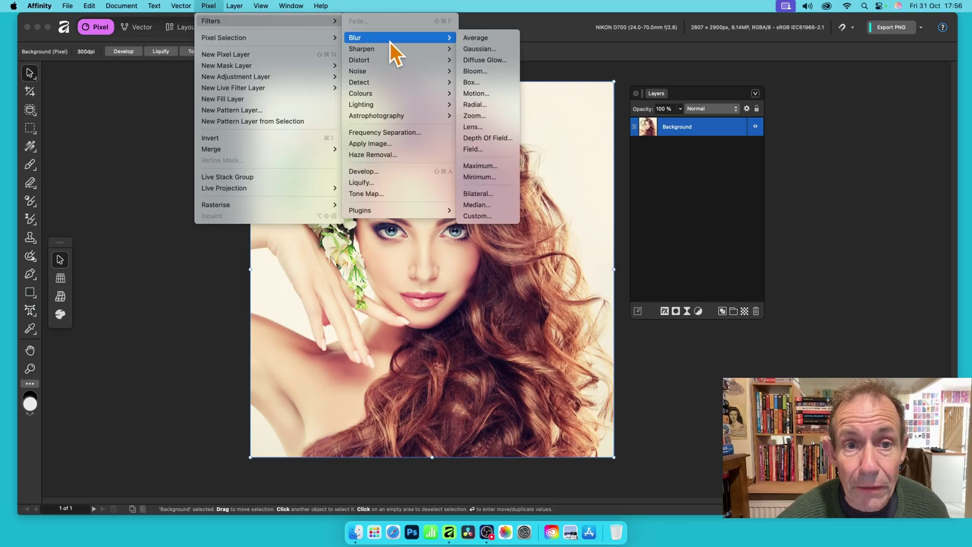
left_click(473, 52)
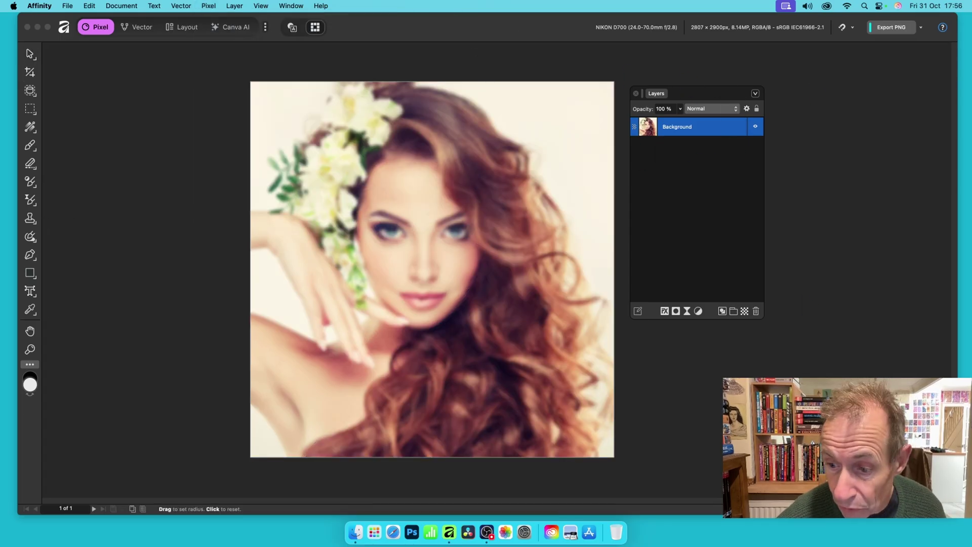
left_click_drag(622, 275, 355, 192)
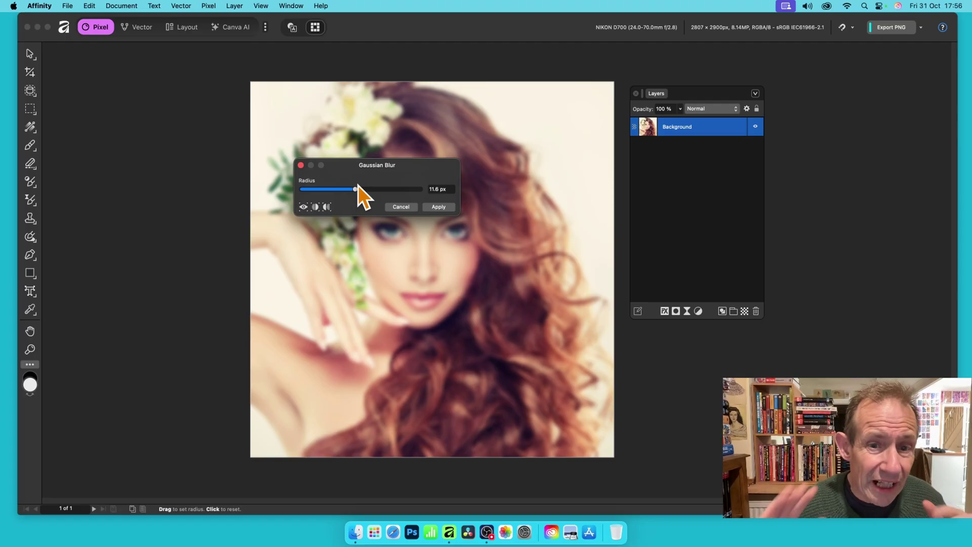
left_click(445, 208)
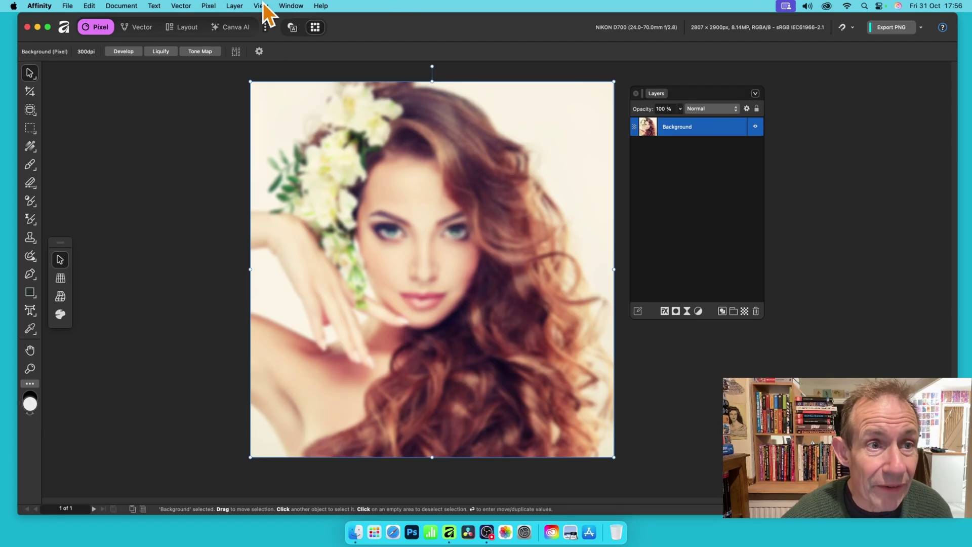
Add a Threshold adjustment at 68% and merge it into the Background photo layer.
left_click(210, 4)
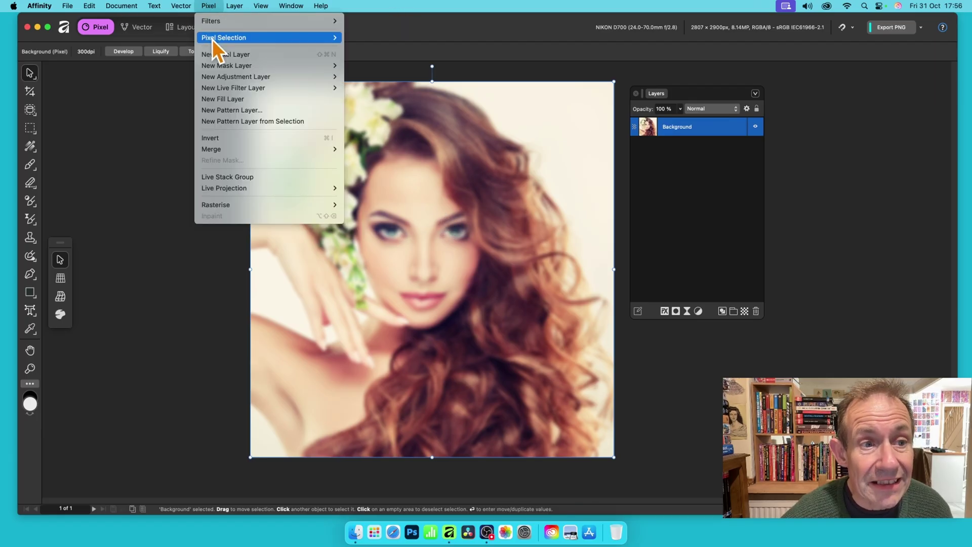
mouse_move(221, 78)
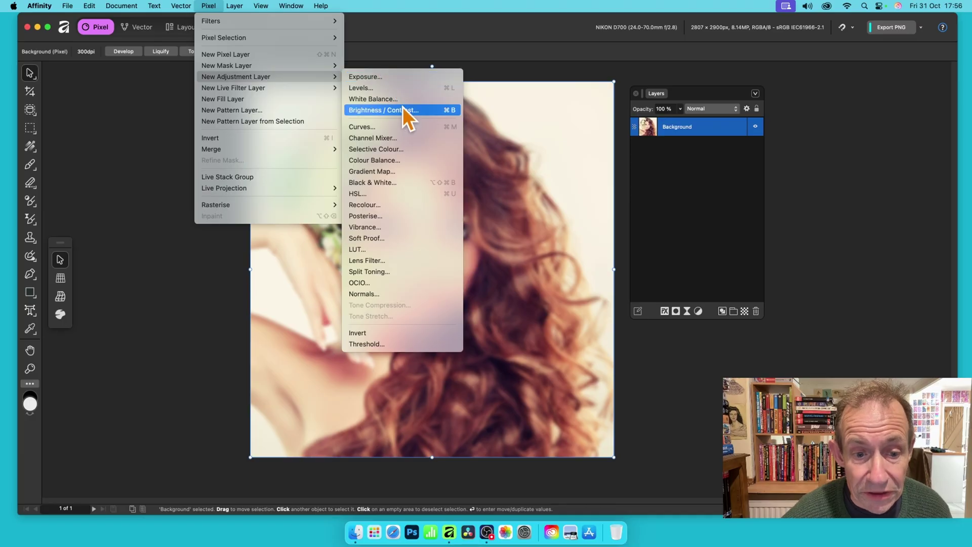
left_click(397, 344)
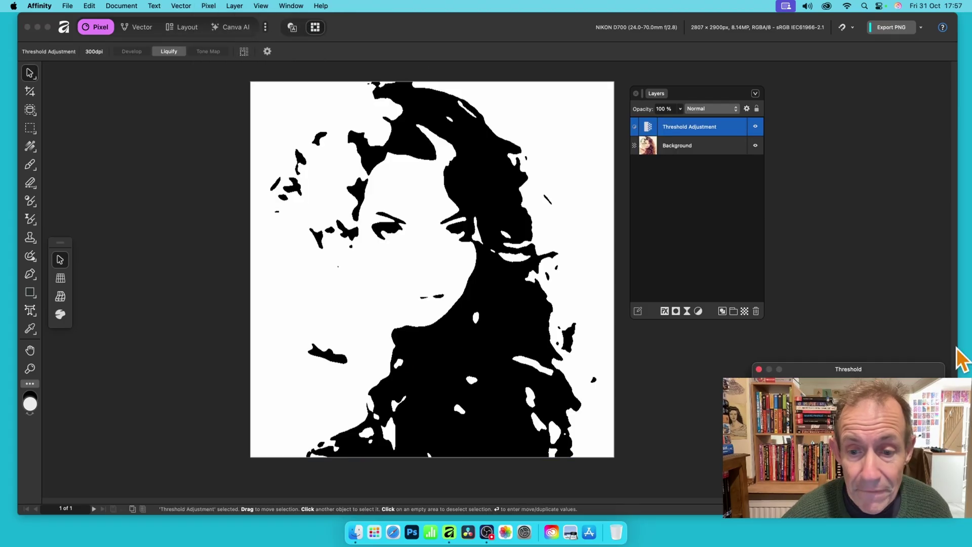
left_click_drag(877, 364, 651, 220)
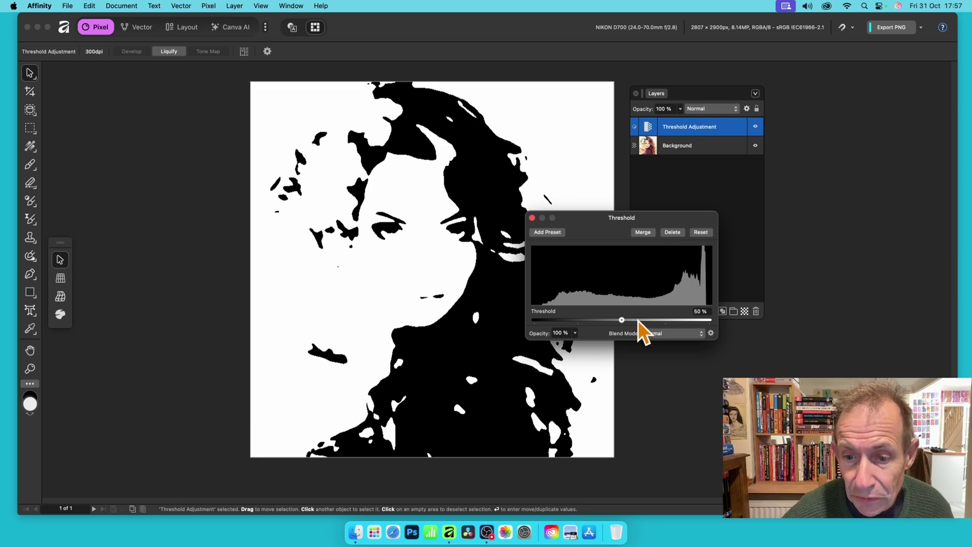
left_click_drag(622, 320, 655, 321)
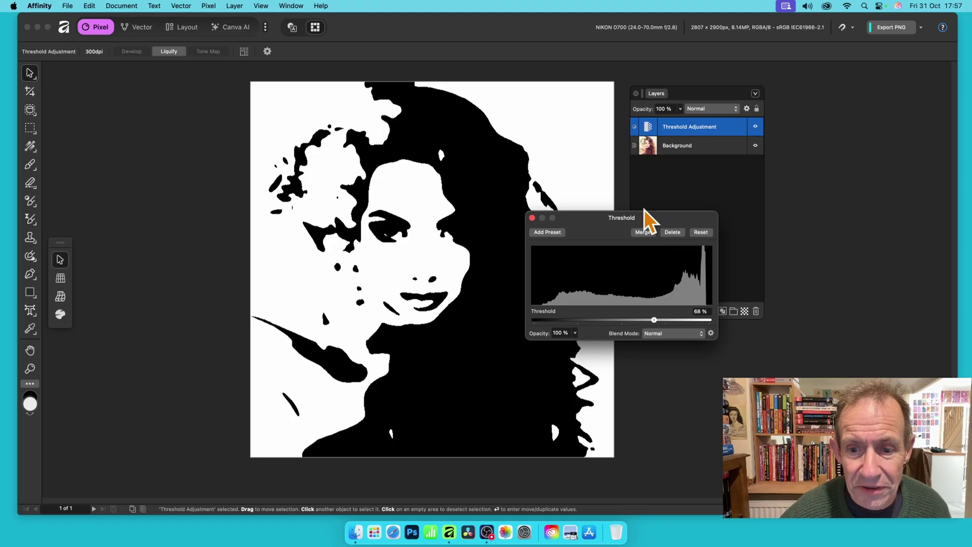
left_click(643, 232)
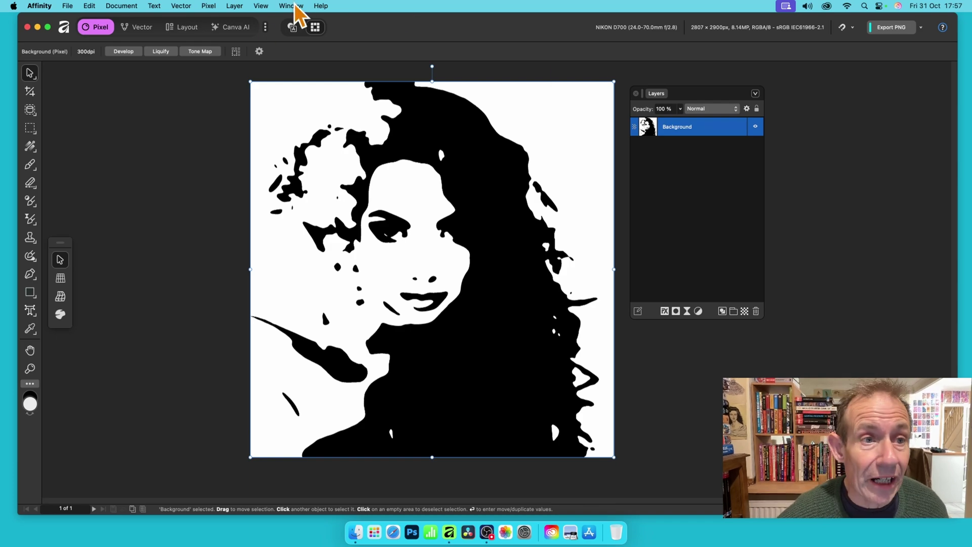
Image Trace the black-and-white portrait at 62% edge threshold and 63% curve fitting tolerance.
left_click(186, 6)
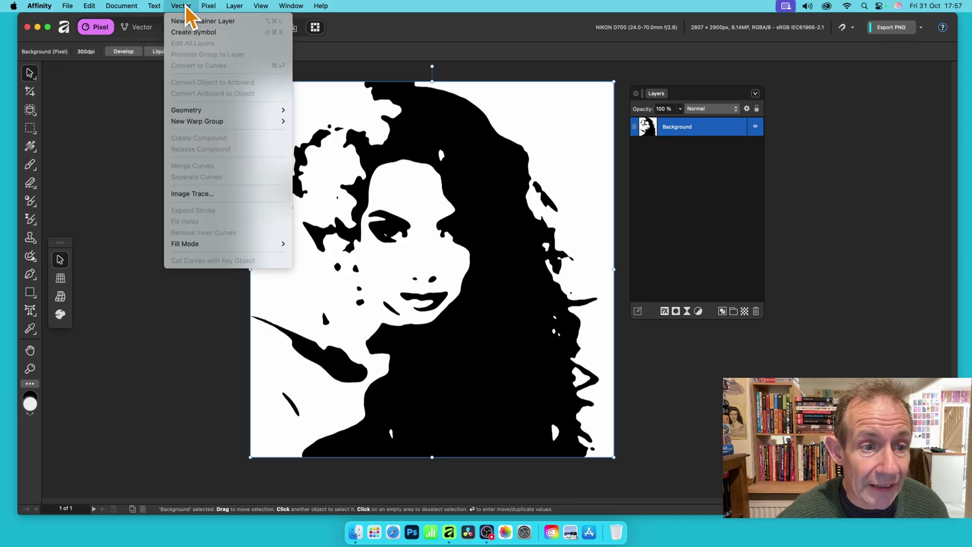
left_click(205, 195)
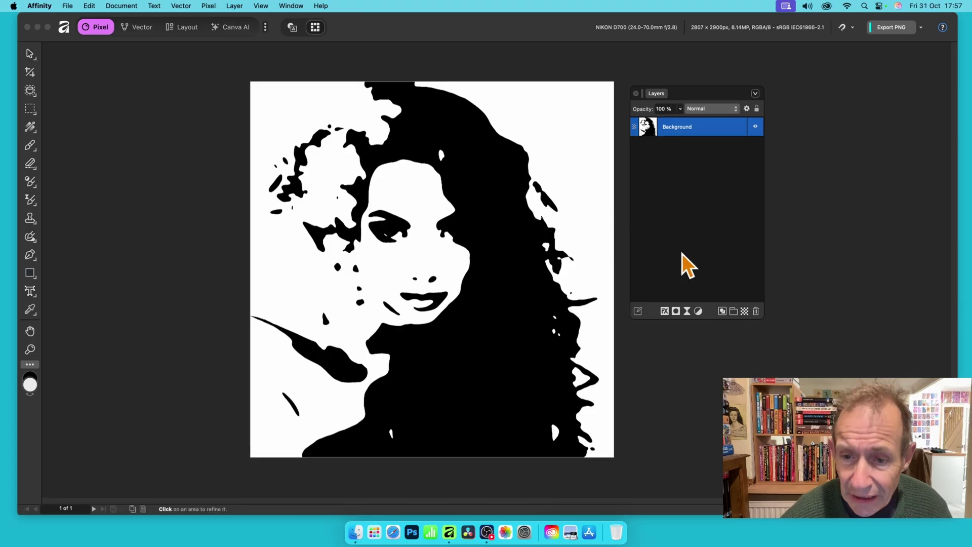
left_click_drag(591, 136, 557, 108)
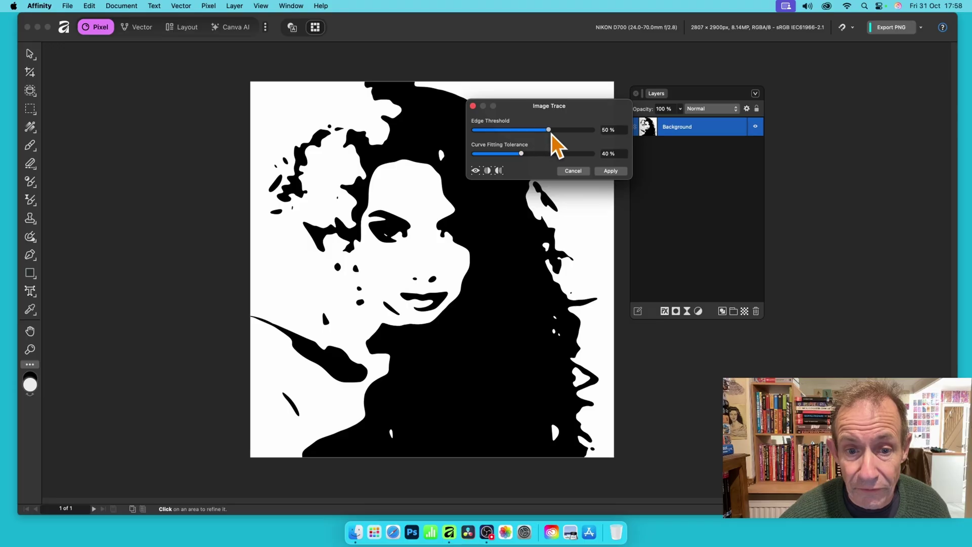
mouse_move(548, 131)
left_mouse_down()
mouse_move(515, 130)
mouse_move(560, 133)
mouse_move(548, 131)
left_mouse_up()
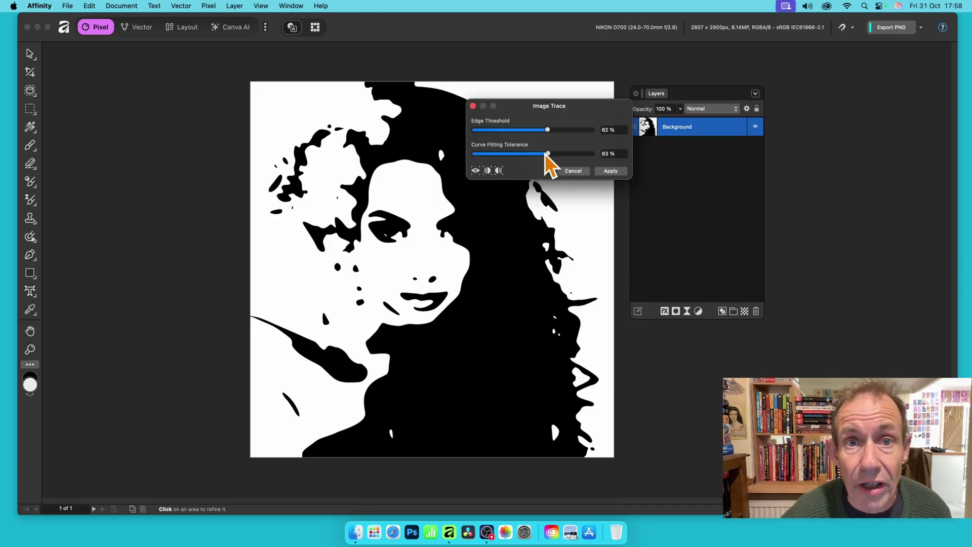
left_click(611, 171)
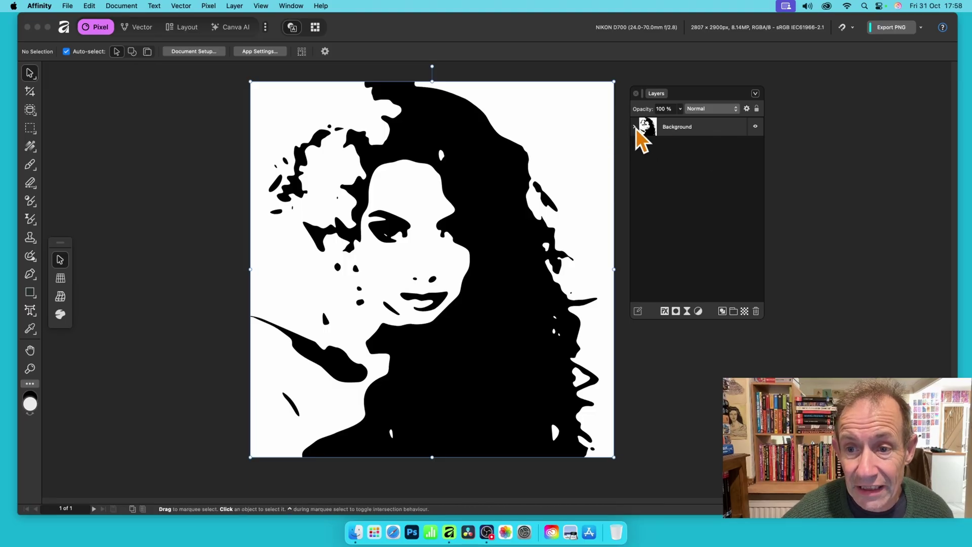
Expand the traced Background layer, scroll its Curve children, and select the first curve and a small hair curve.
left_click(635, 127)
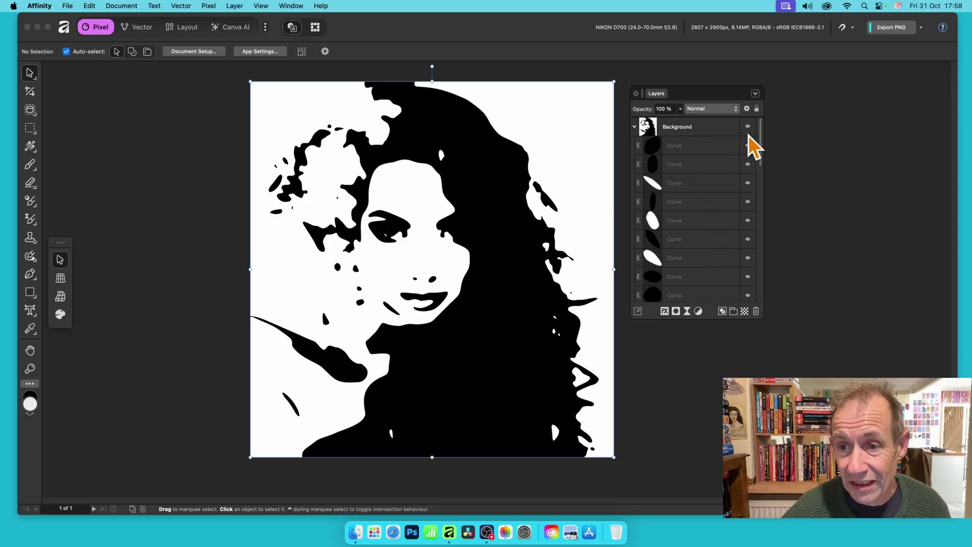
left_click_drag(761, 143, 779, 295)
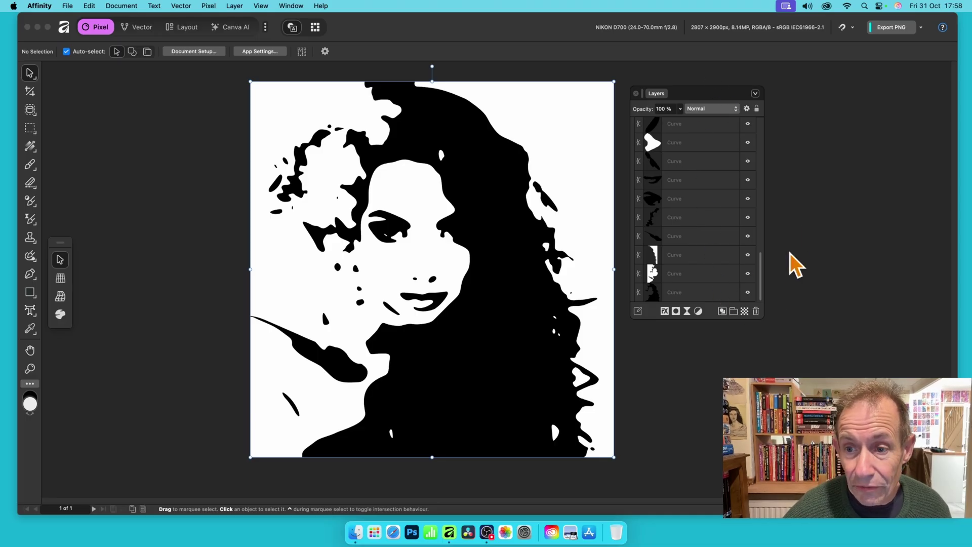
left_click_drag(760, 266, 776, 131)
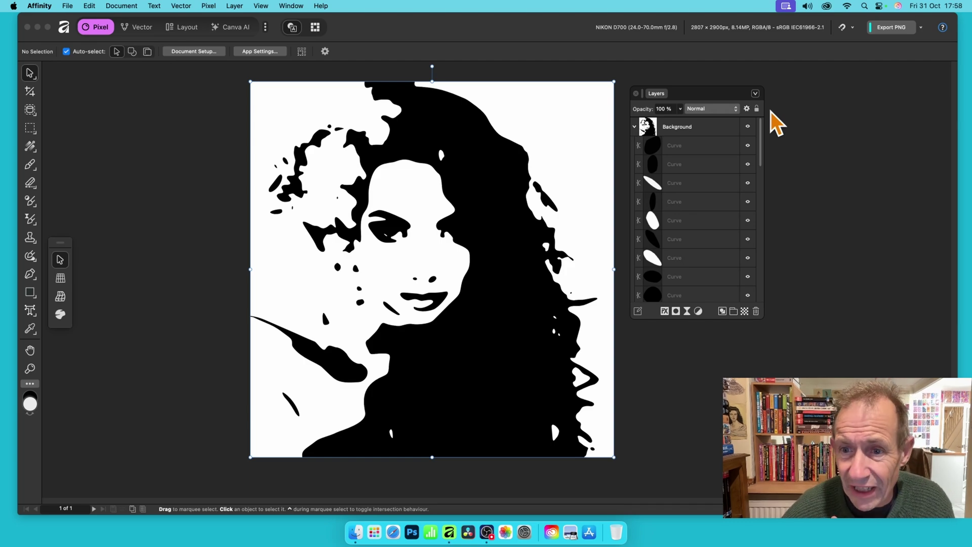
left_click(686, 146)
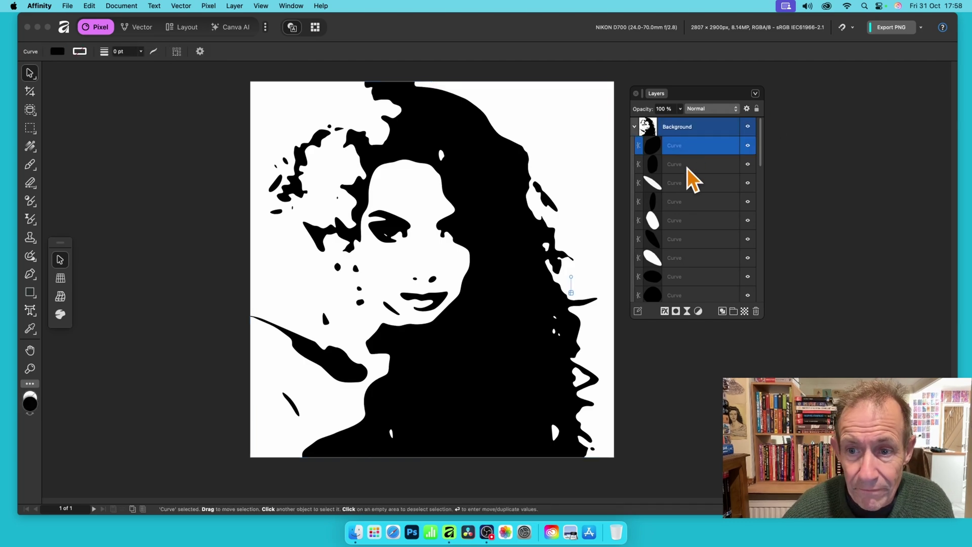
left_click(688, 169)
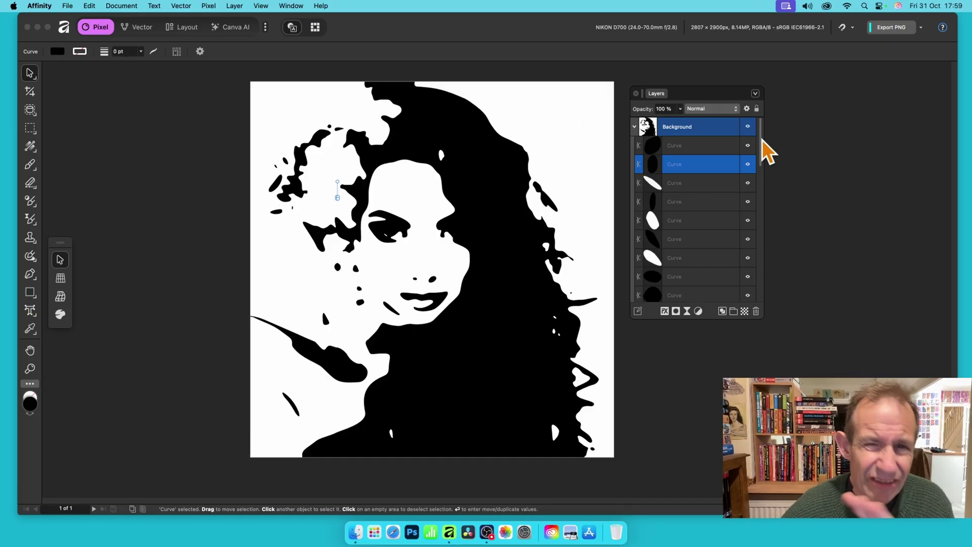
left_click_drag(760, 138, 761, 303)
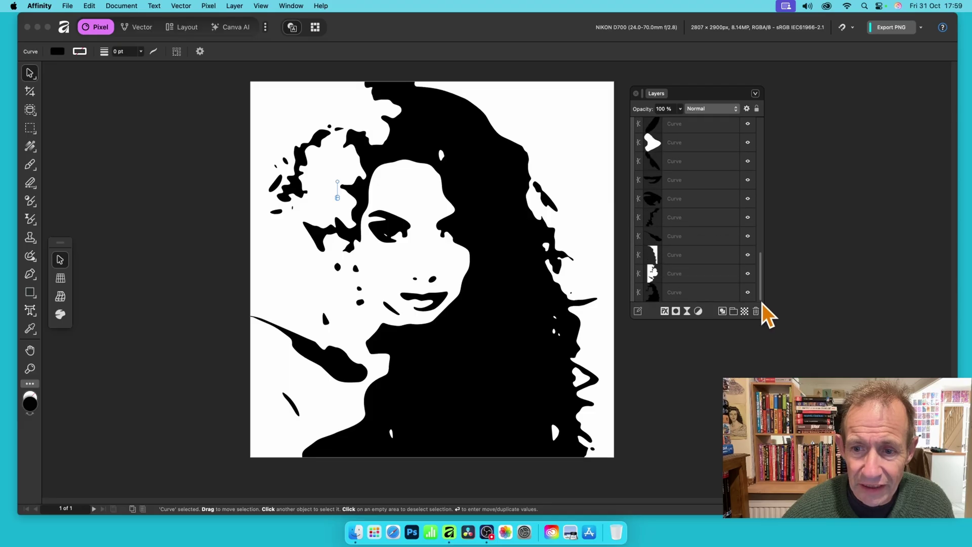
Fill the large shape covering the right half with bright pure red (FF0000).
left_click(698, 255)
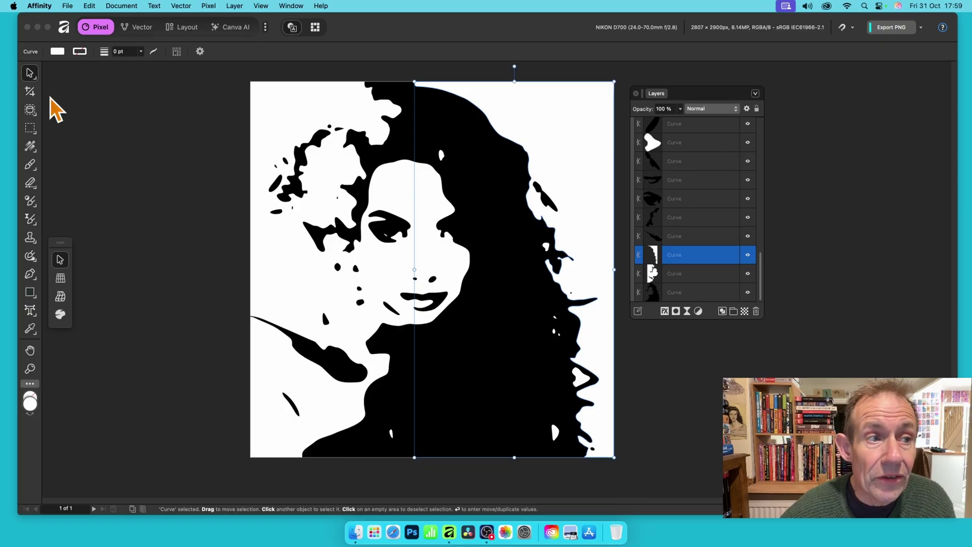
left_click(57, 52)
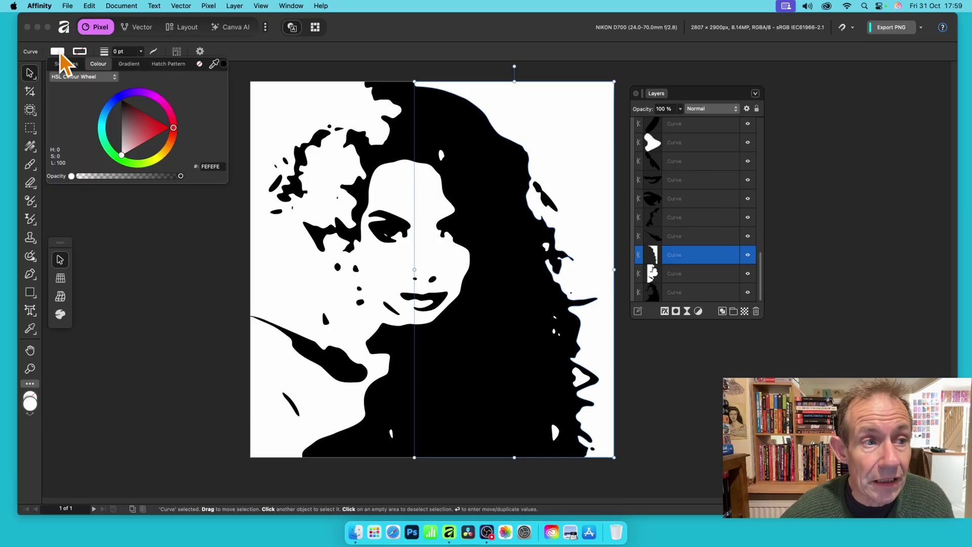
left_click(152, 127)
left_click_drag(152, 129, 156, 130)
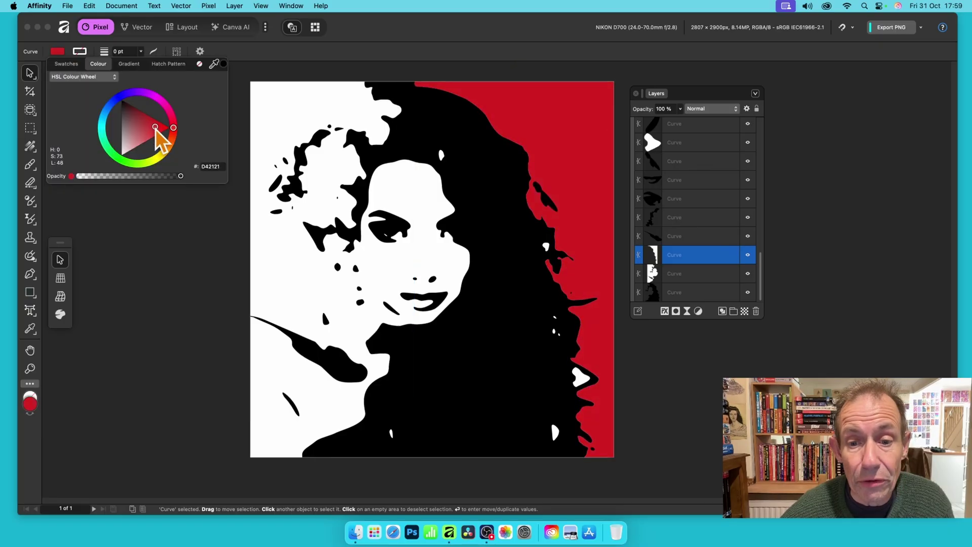
Recolour the small white fleck in the hair red, then select the large black hair shape.
left_click(547, 248)
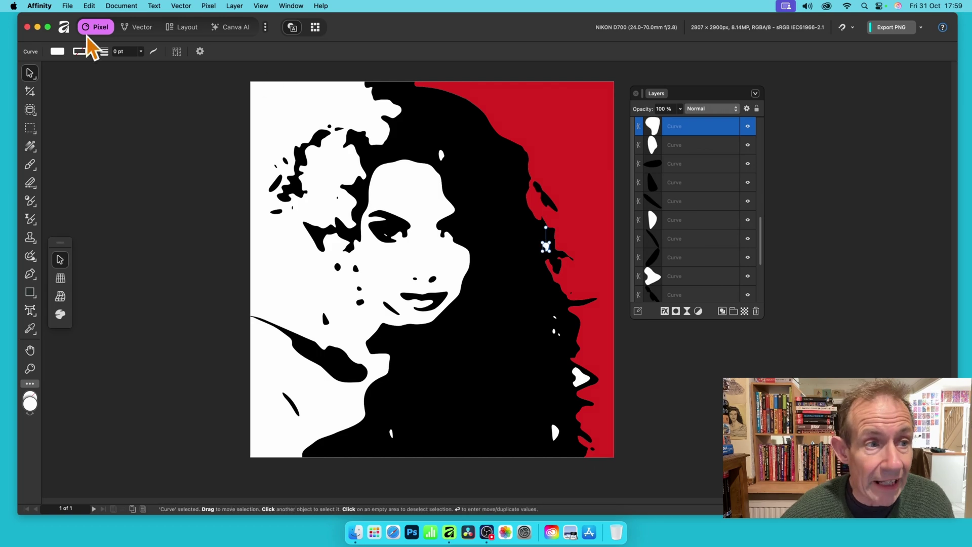
left_click(57, 52)
left_click_drag(142, 147, 183, 143)
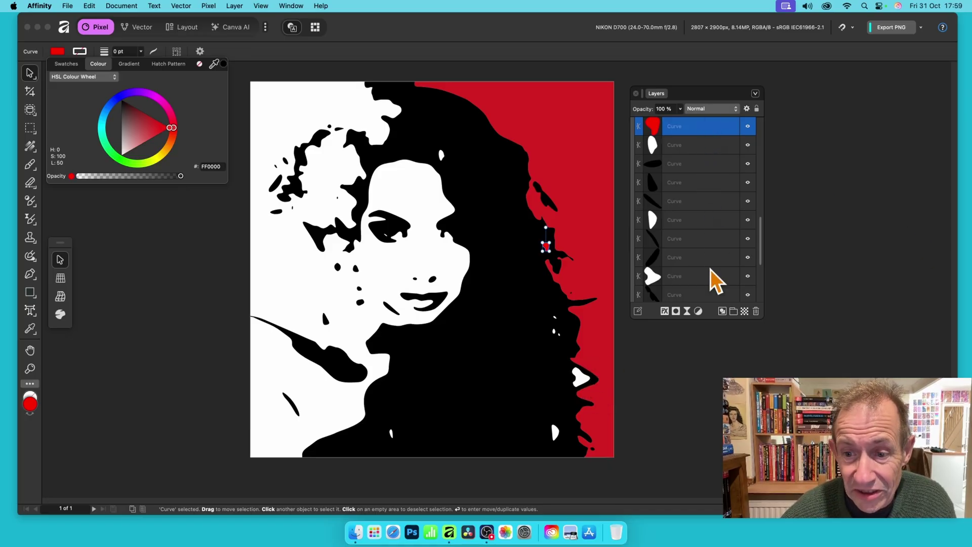
left_click_drag(761, 230, 761, 282)
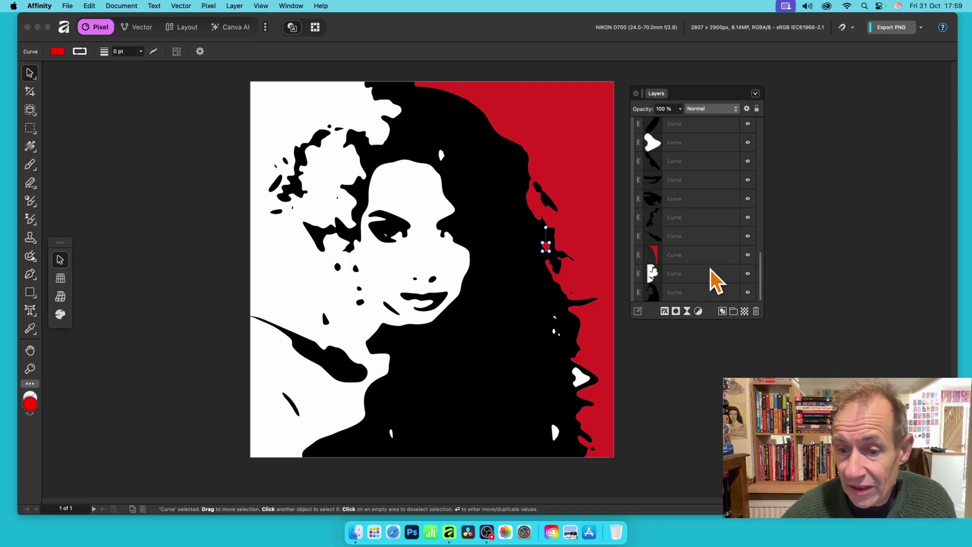
left_click(692, 293)
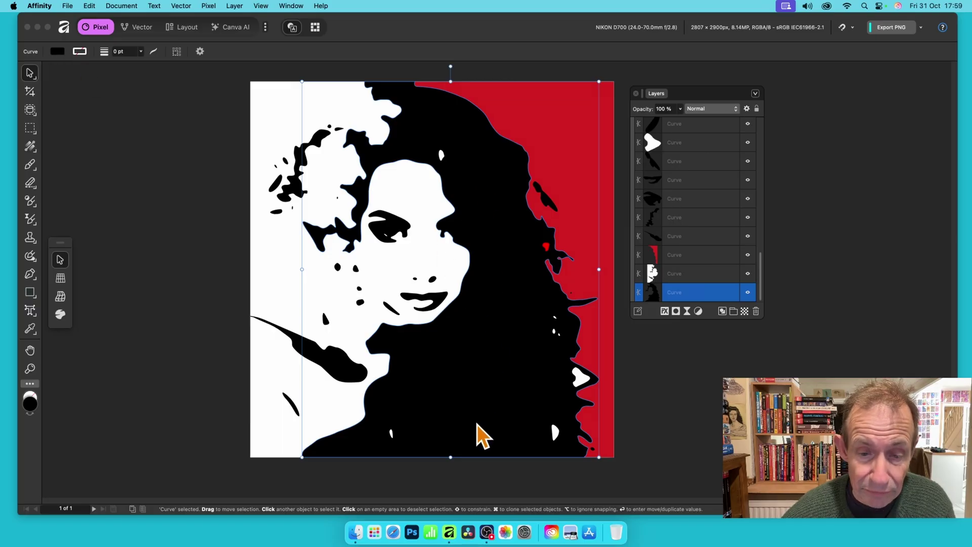
left_click(60, 53)
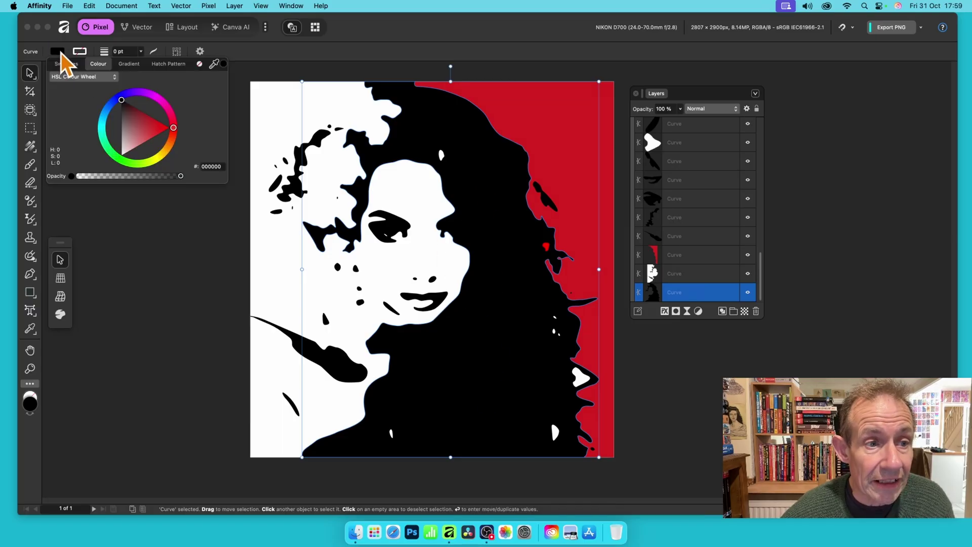
mouse_move(115, 158)
left_mouse_down()
mouse_move(135, 150)
mouse_move(142, 129)
mouse_move(162, 129)
left_mouse_up()
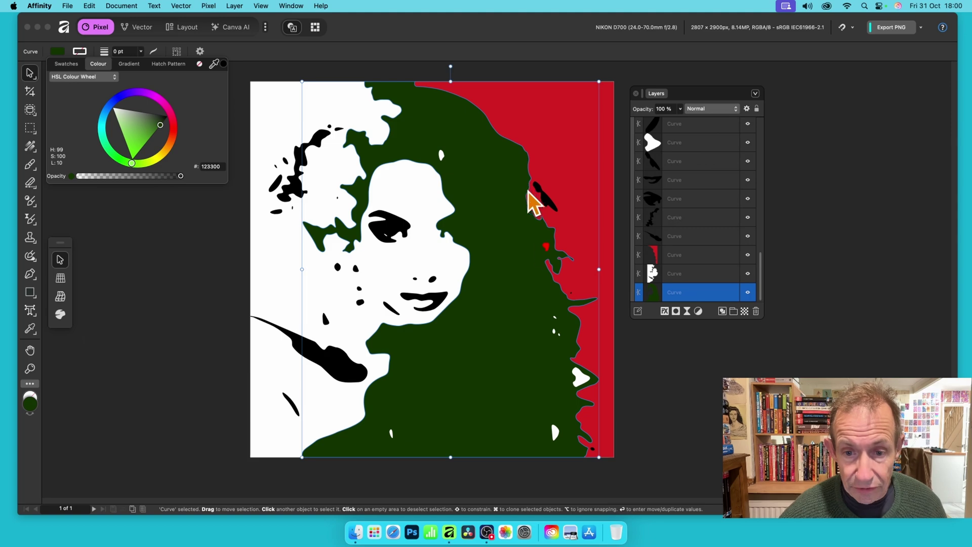
left_click(655, 353)
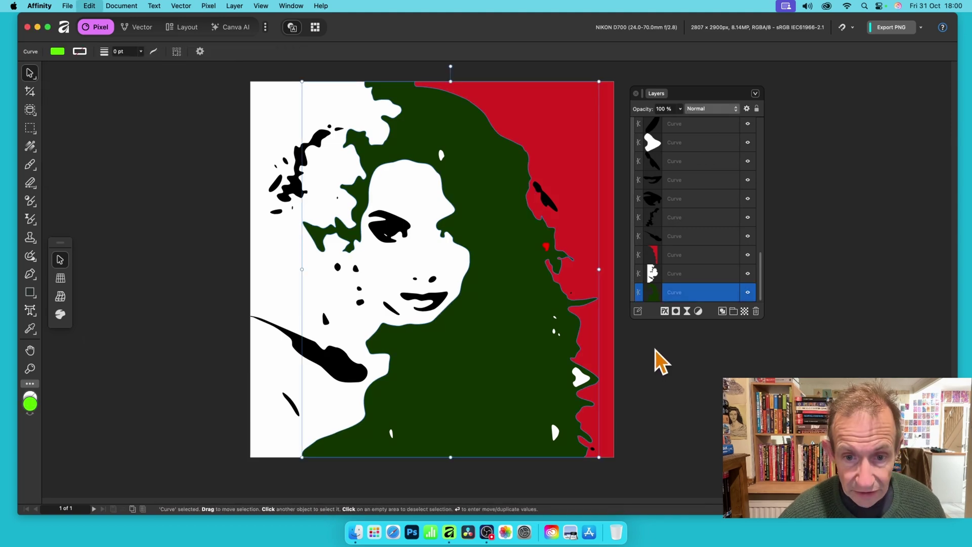
key("super+z")
key("super+z")
key("super+z")
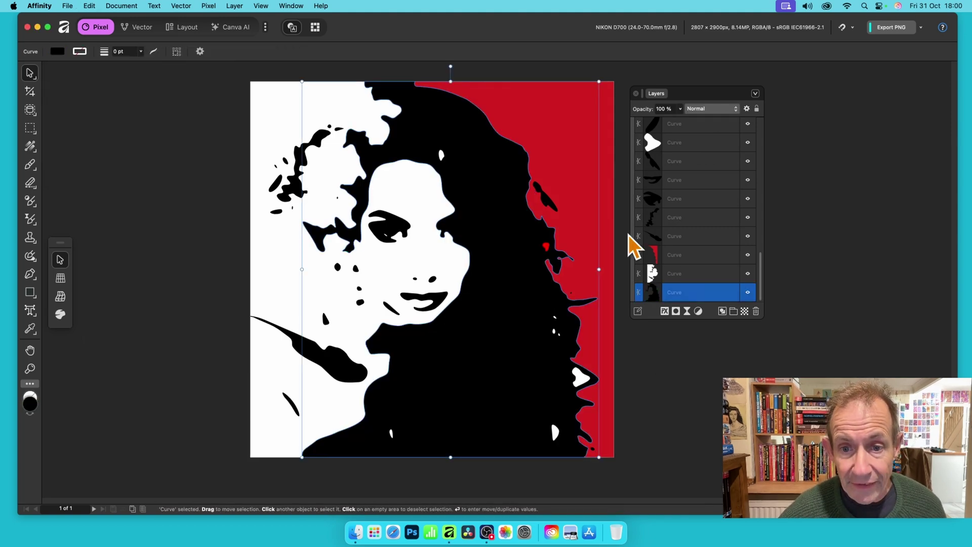
Select all four black hair pieces and fill them dark red (860000).
left_click(549, 203, "shift")
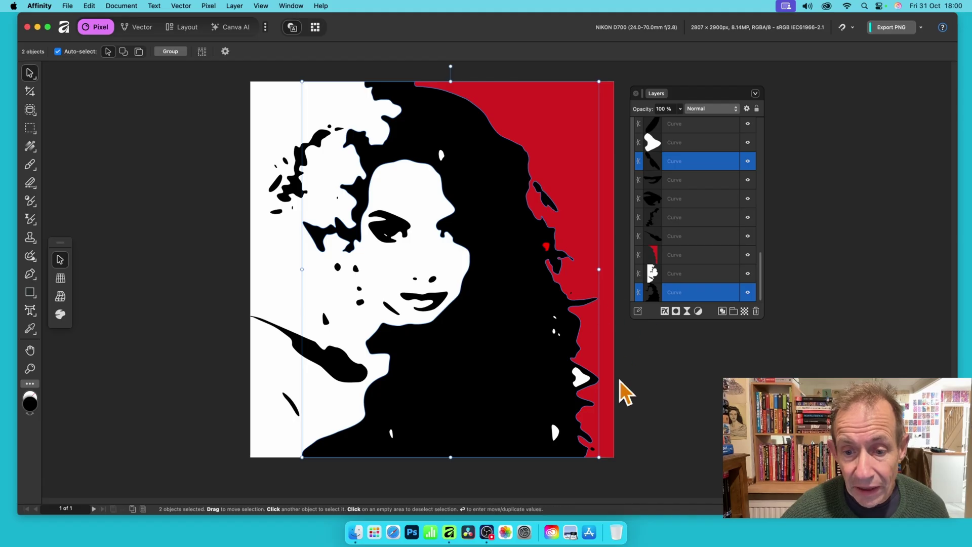
left_click(312, 164, "shift")
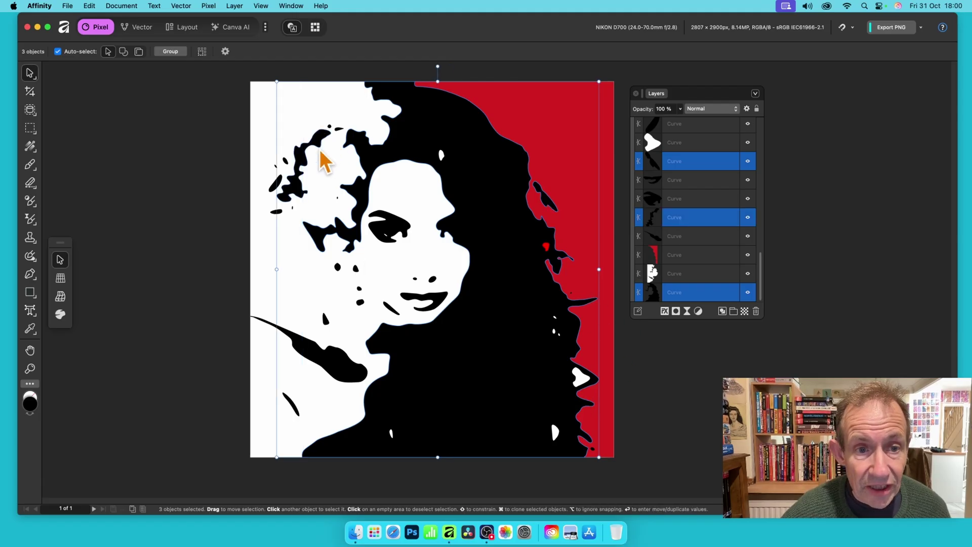
left_click(276, 195, "shift")
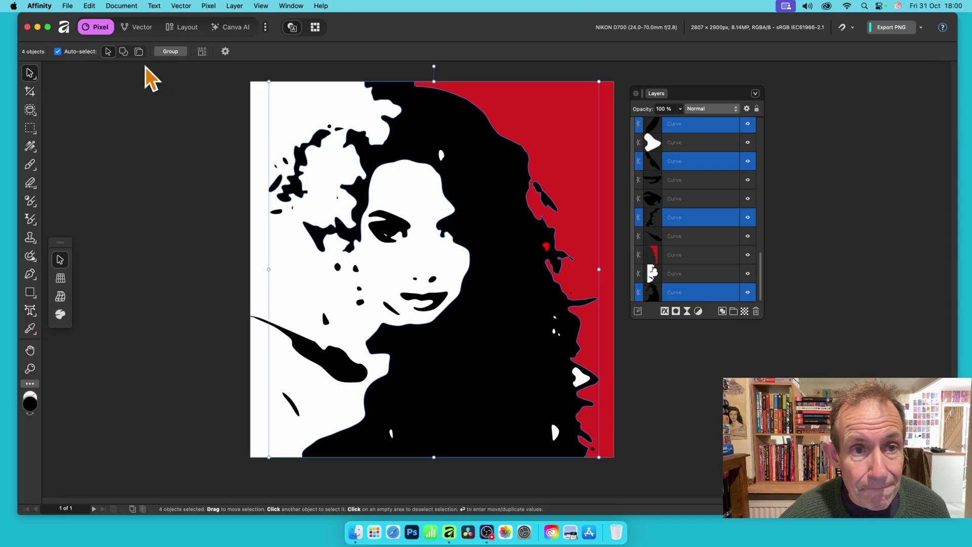
left_click(30, 293)
left_click(64, 52)
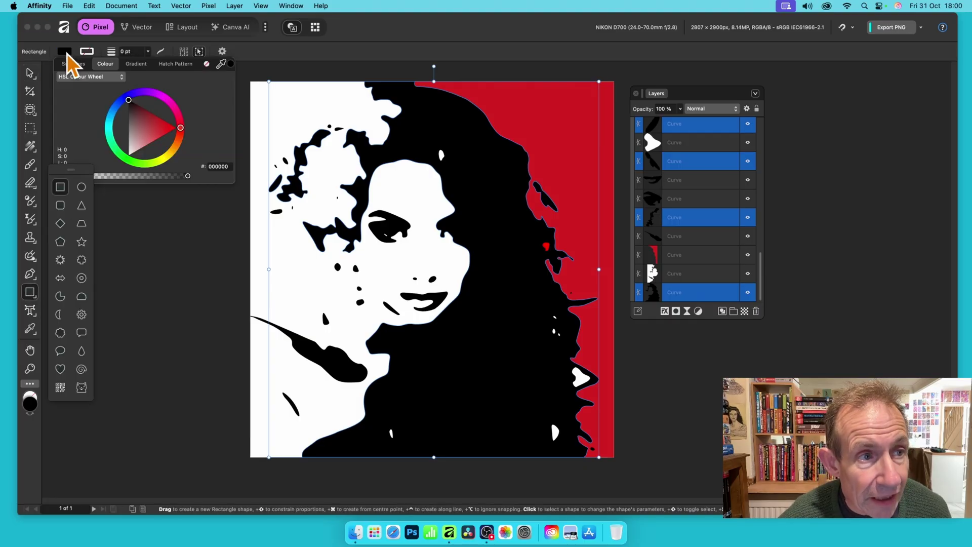
left_click(163, 127)
left_click_drag(165, 129, 154, 114)
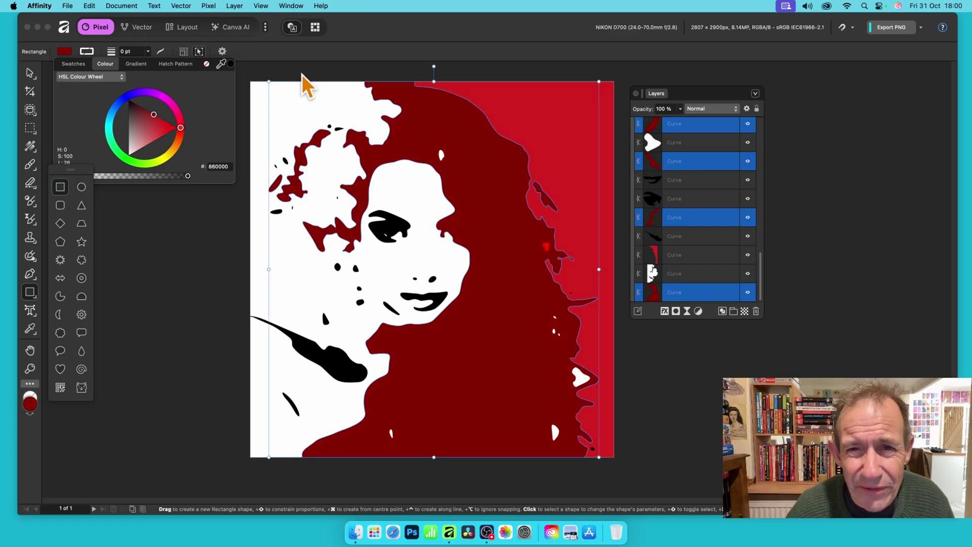
Fill the white face and left background shape bright green (00FF08).
left_click(408, 187)
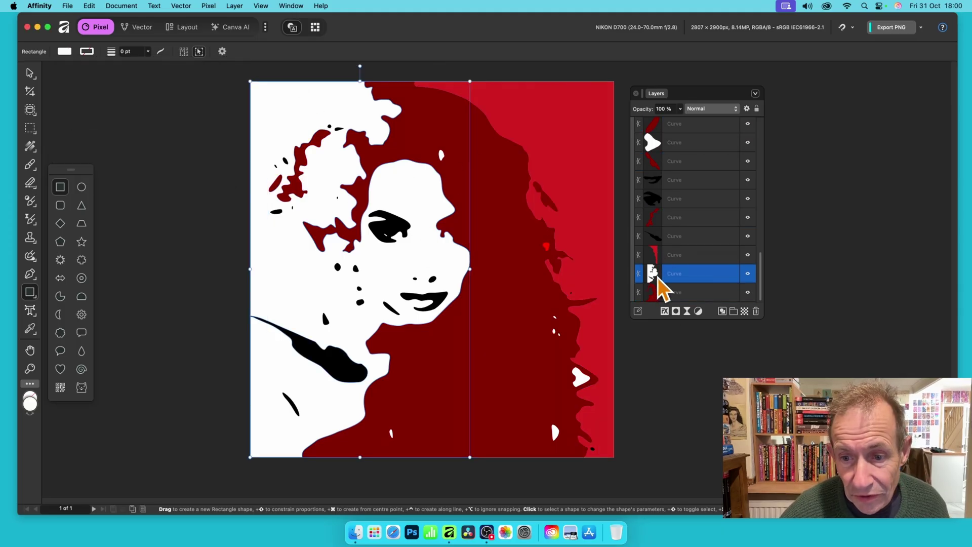
left_click(64, 51)
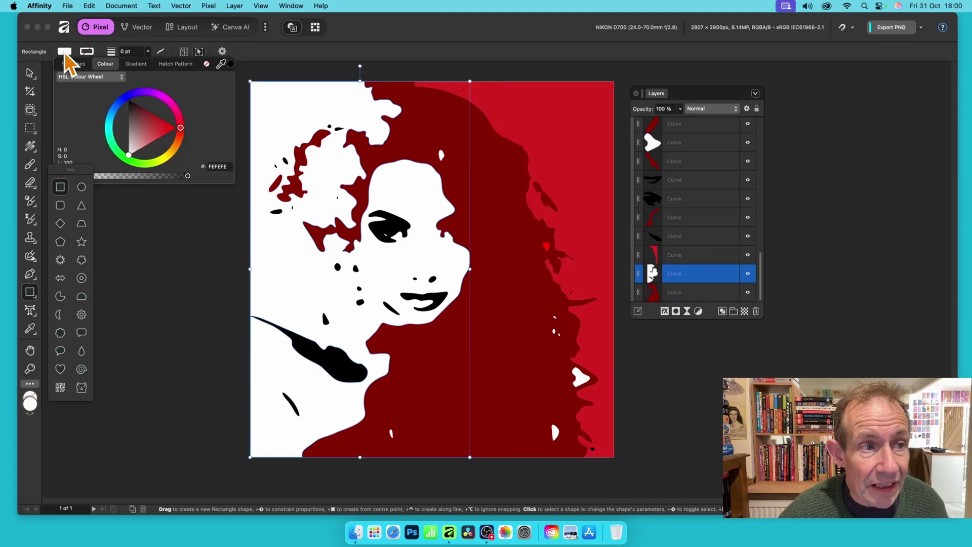
left_click_drag(115, 146, 126, 160)
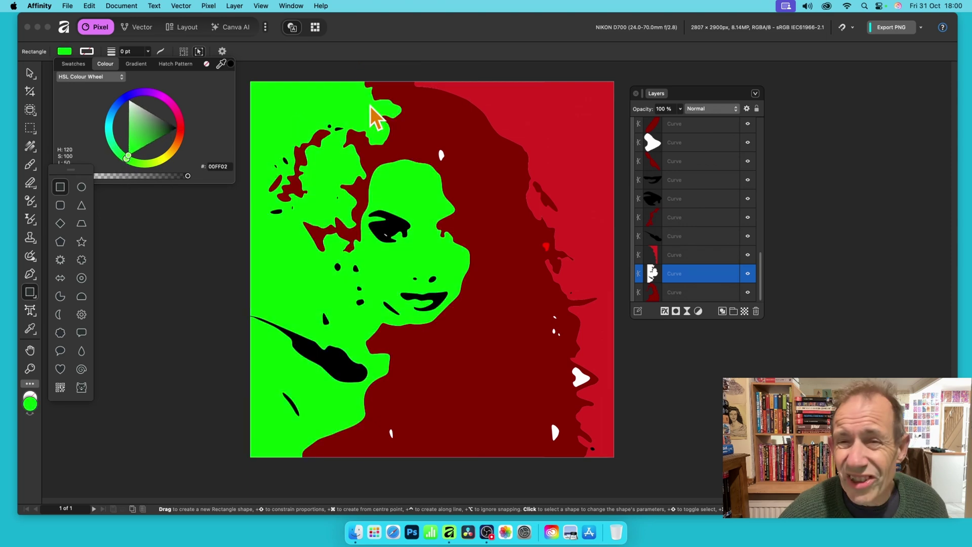
Try a green fill on the eye shape, return it to black, and deselect everything.
left_click(392, 226)
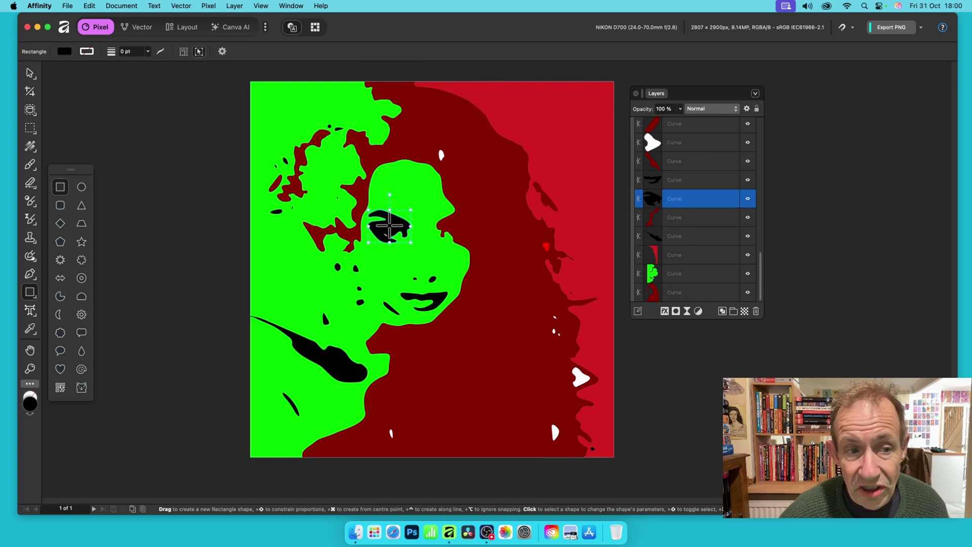
left_click(29, 72)
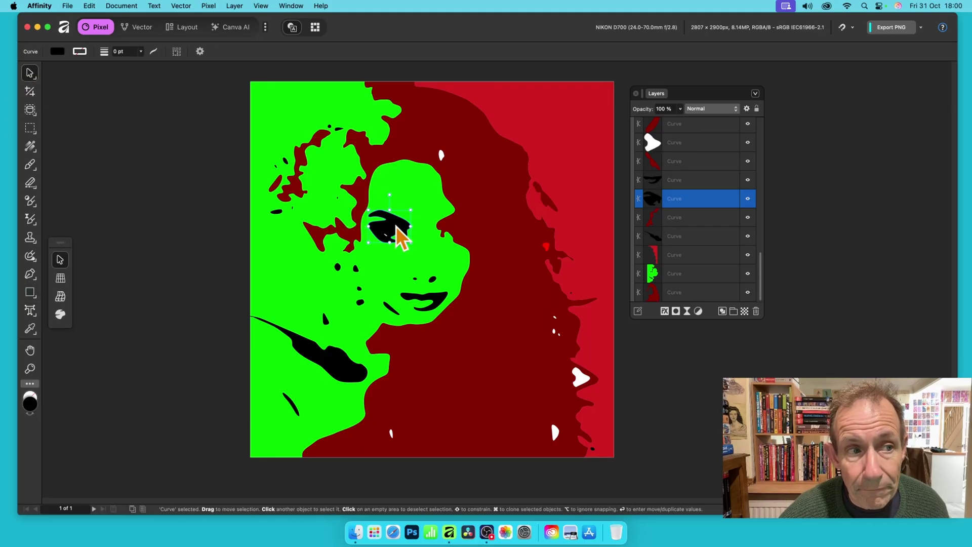
left_click(58, 52)
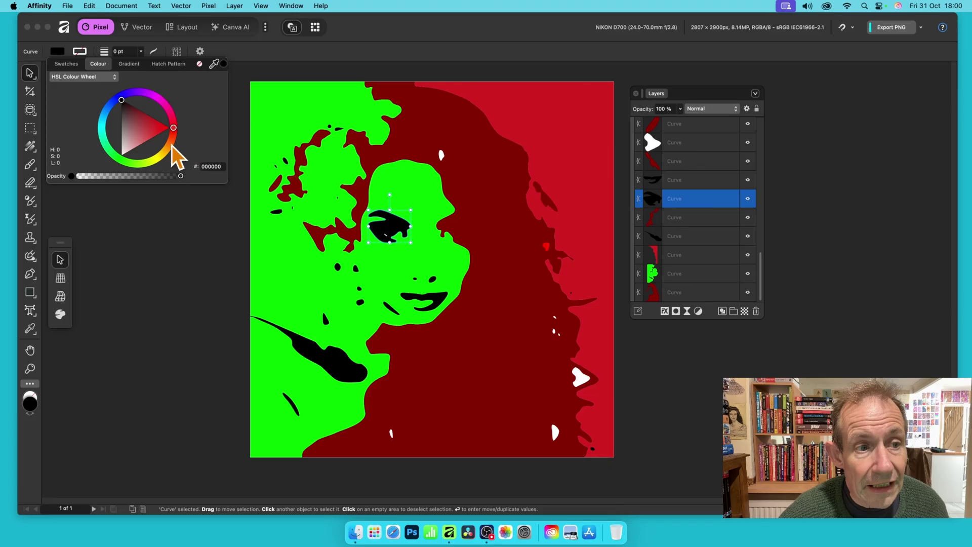
left_click_drag(104, 118, 123, 158)
left_click_drag(157, 130, 178, 128)
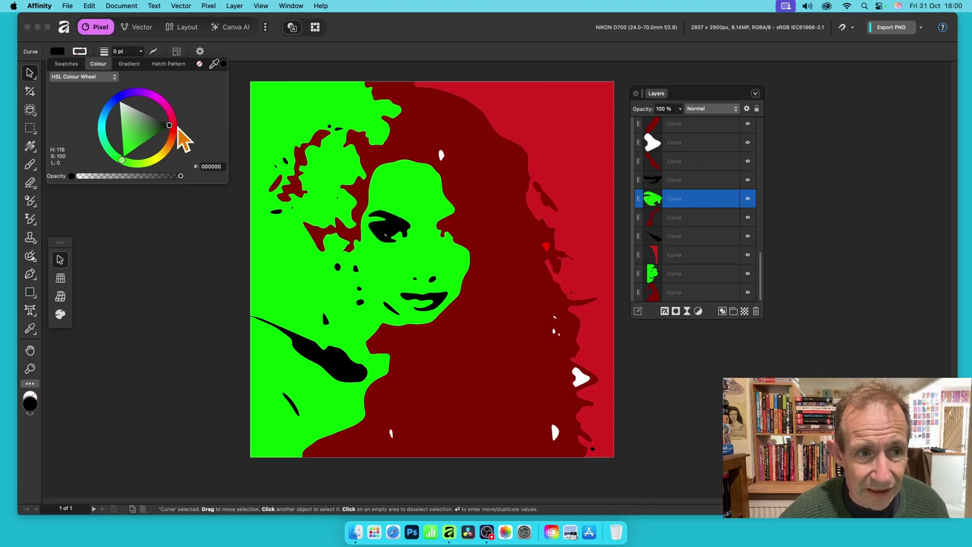
left_click(545, 71)
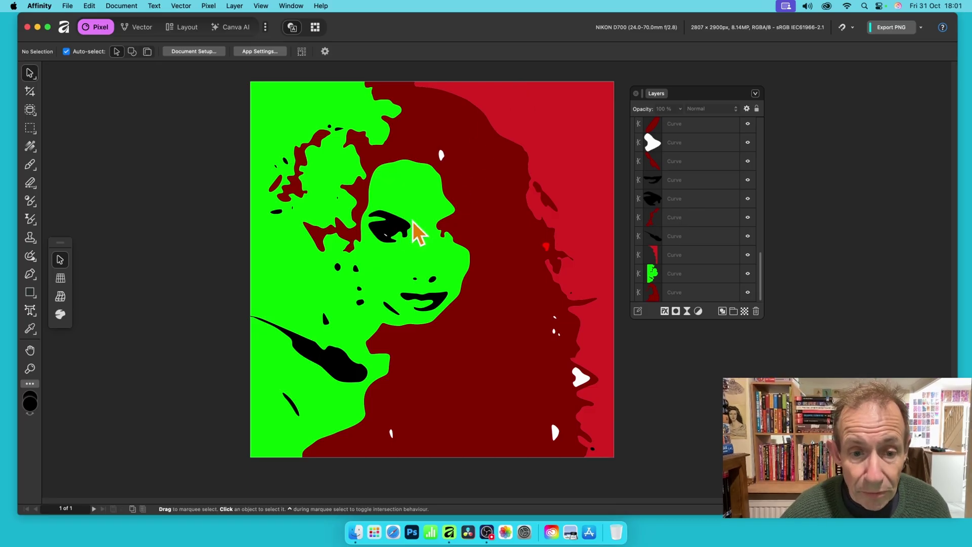
Try enlarging the eye shape and undo it, then shift the dark-red hair shape downward.
left_click(403, 233)
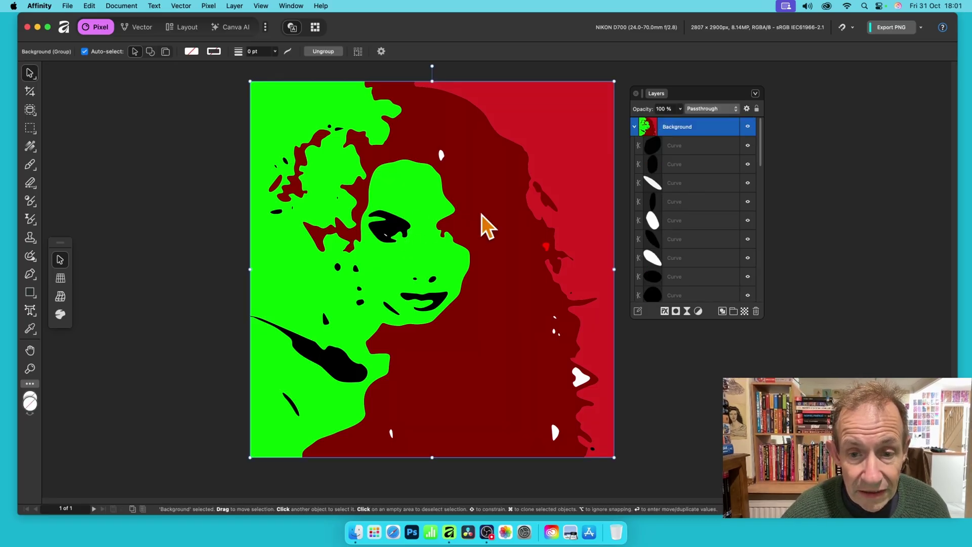
scroll(720, 239, "down", 10)
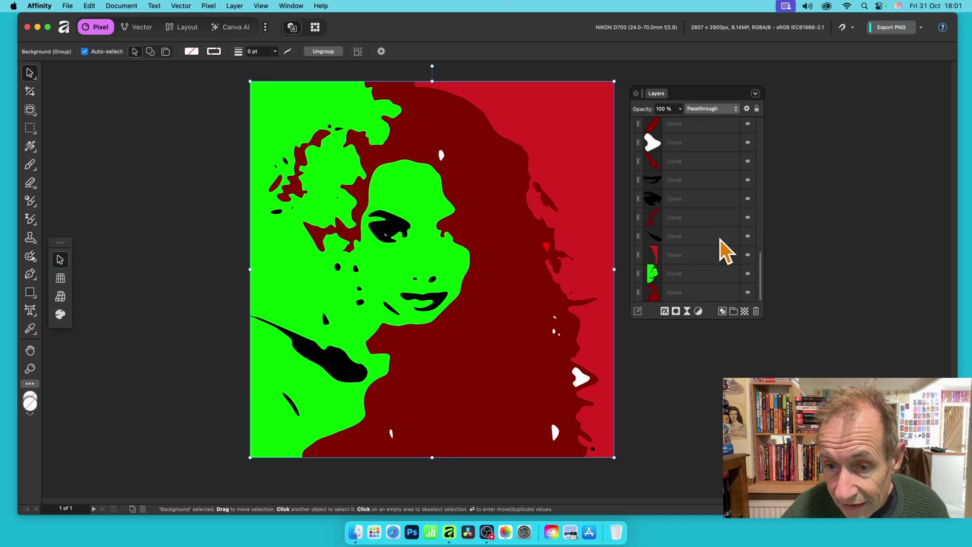
left_click(659, 198)
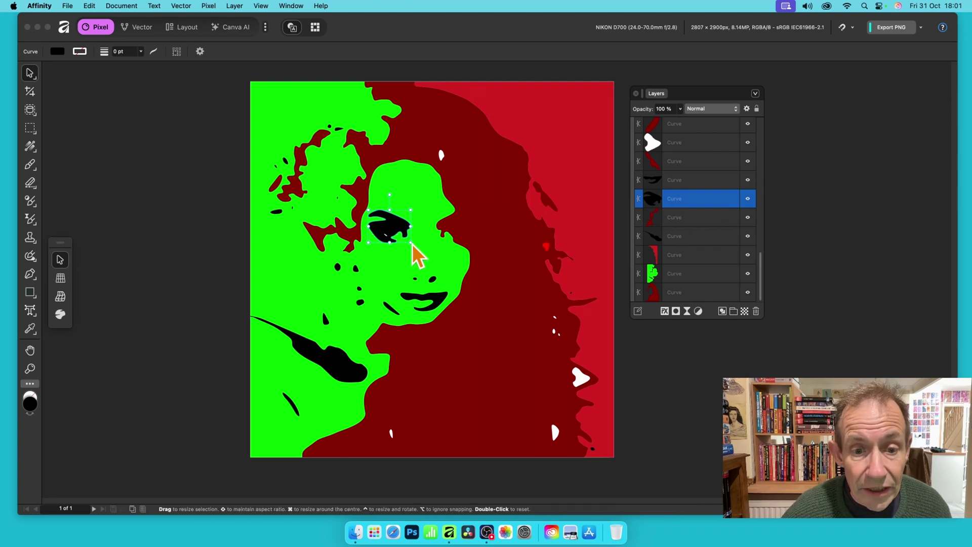
mouse_move(409, 242)
left_mouse_down()
mouse_move(437, 265)
mouse_move(397, 235)
mouse_move(427, 251)
mouse_move(413, 242)
mouse_move(426, 244)
left_mouse_up()
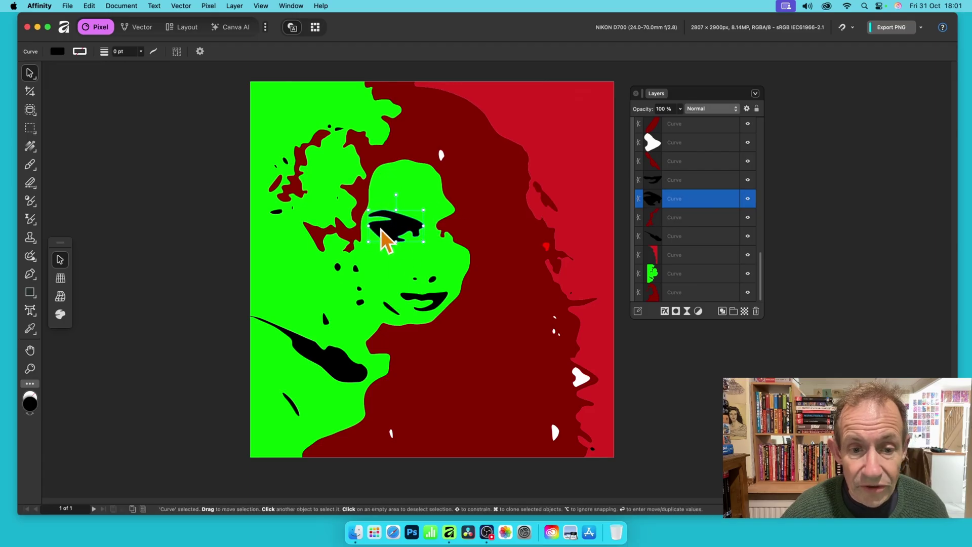
key("super+z")
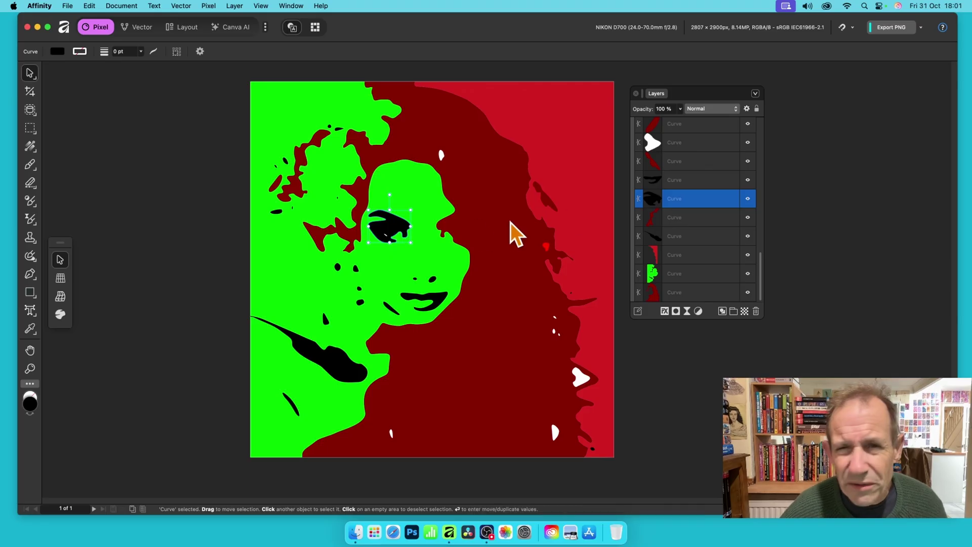
left_click(506, 193)
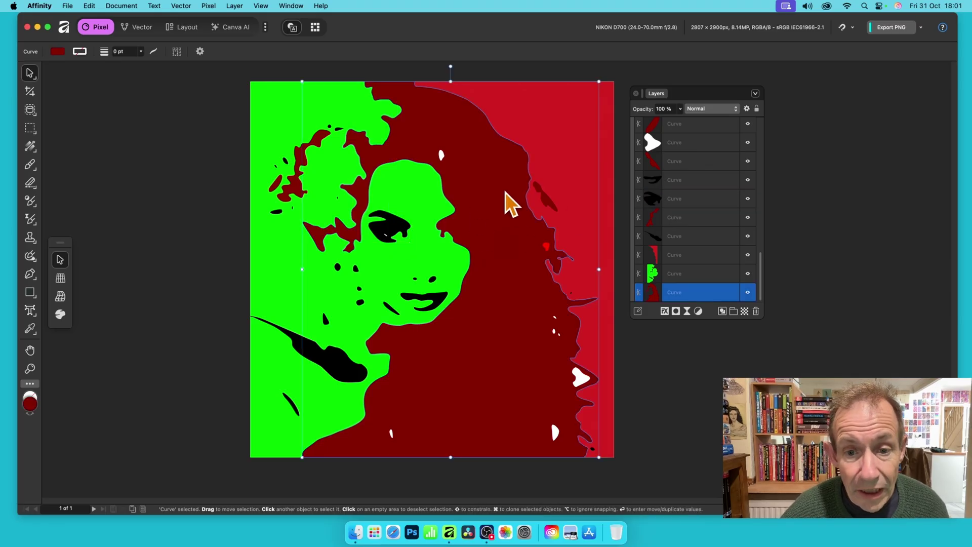
left_click_drag(496, 196, 495, 225)
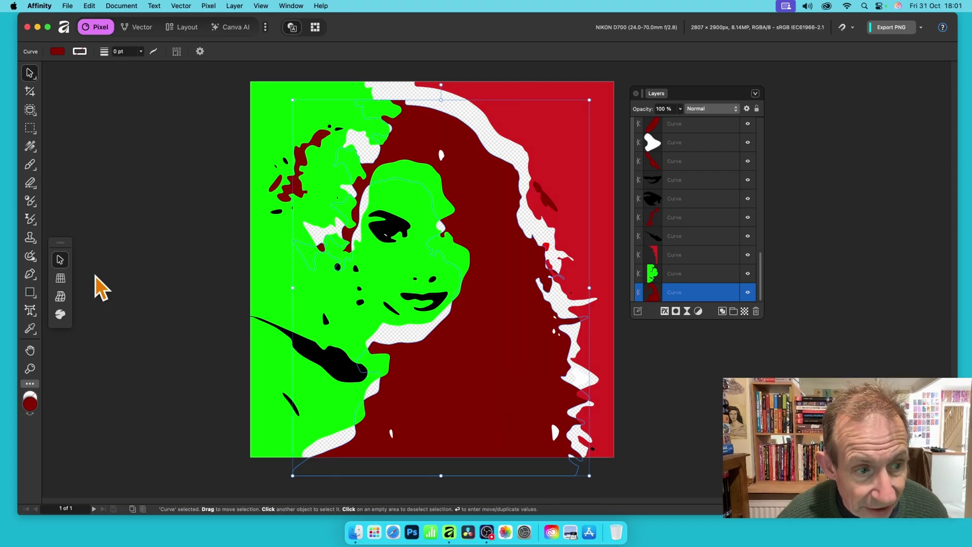
Draw a canvas-sized rectangle behind the traced shapes, preview a white fill, then revert it to black.
left_click_drag(27, 296, 88, 245)
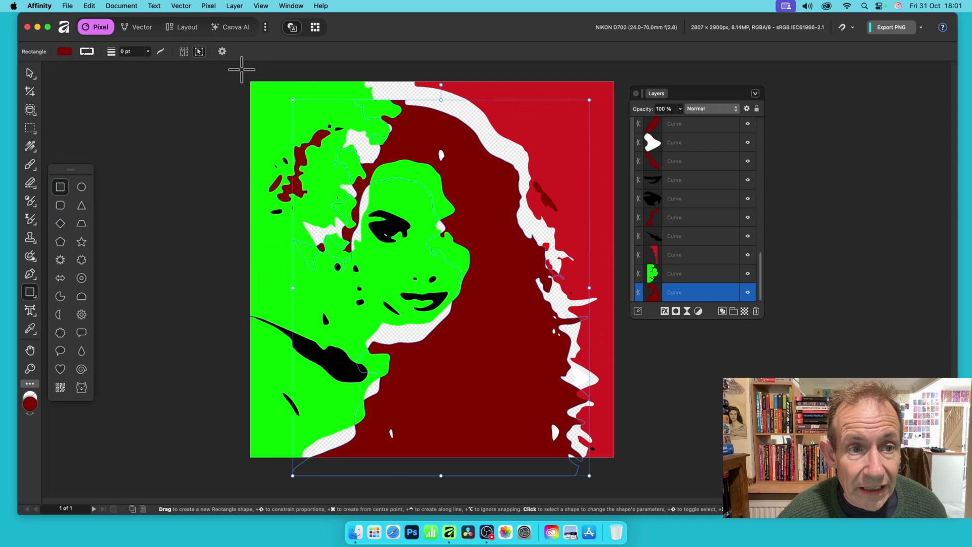
left_click_drag(242, 70, 652, 468)
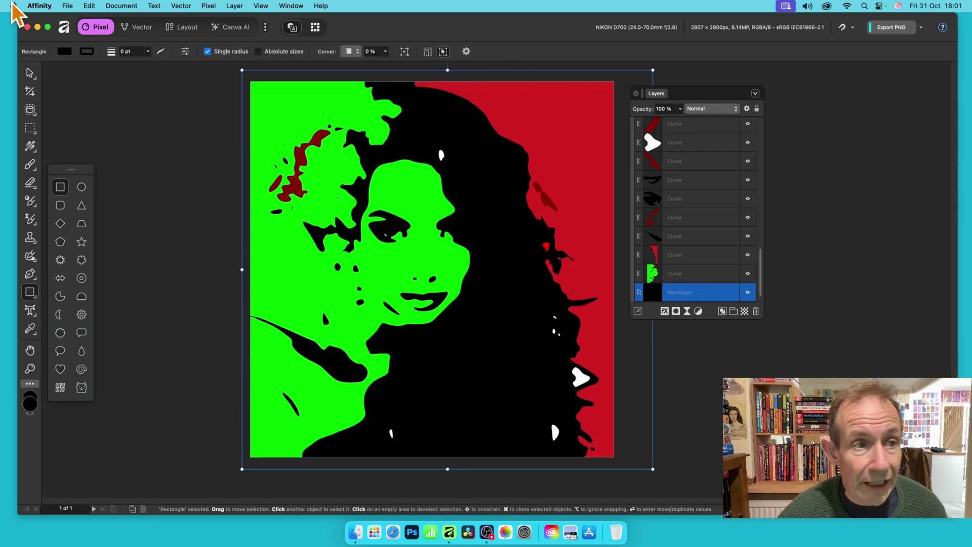
left_click(64, 51)
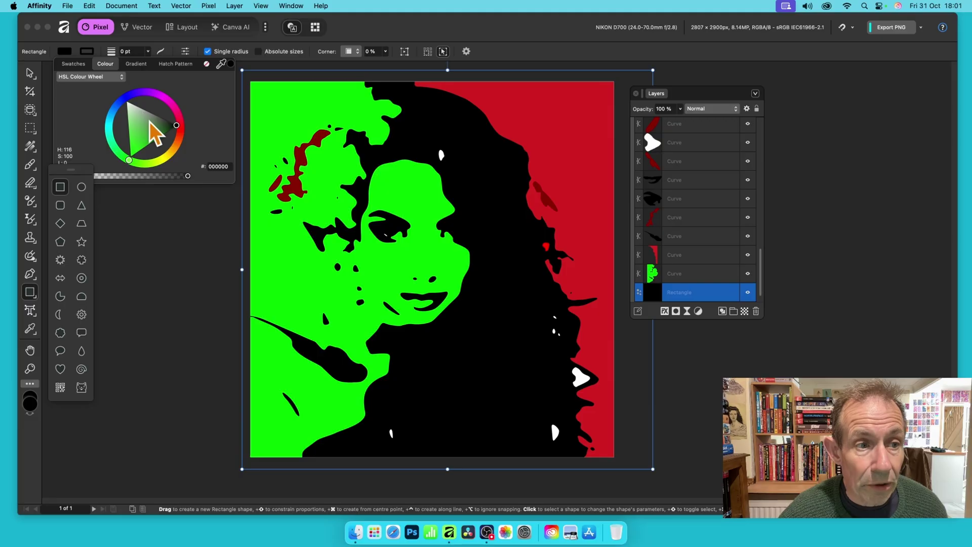
left_click_drag(141, 123, 125, 87)
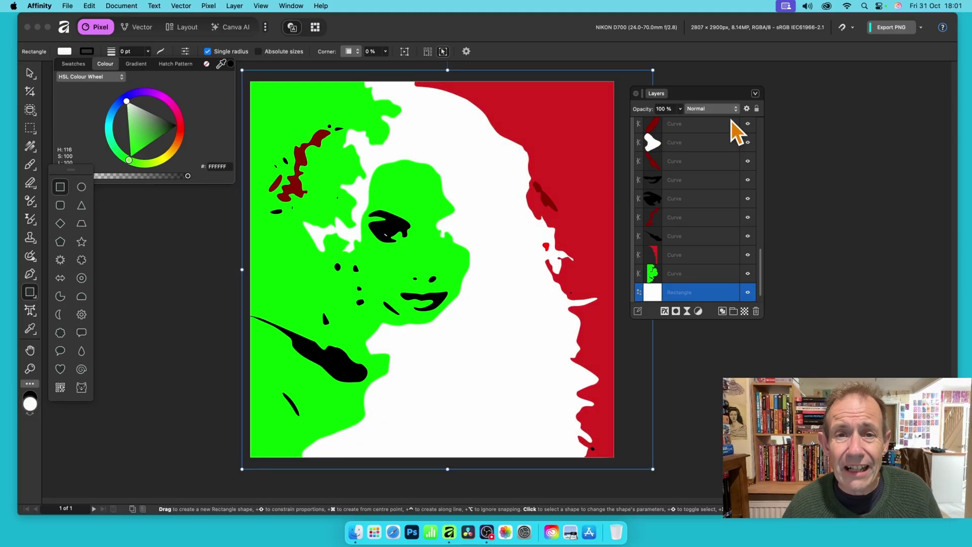
left_click(838, 191)
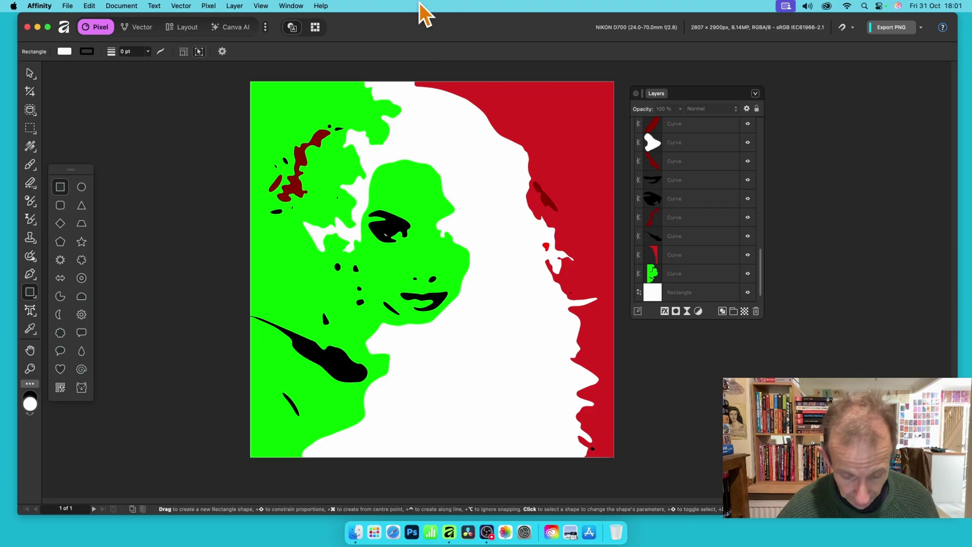
key("super+z")
key("super+z")
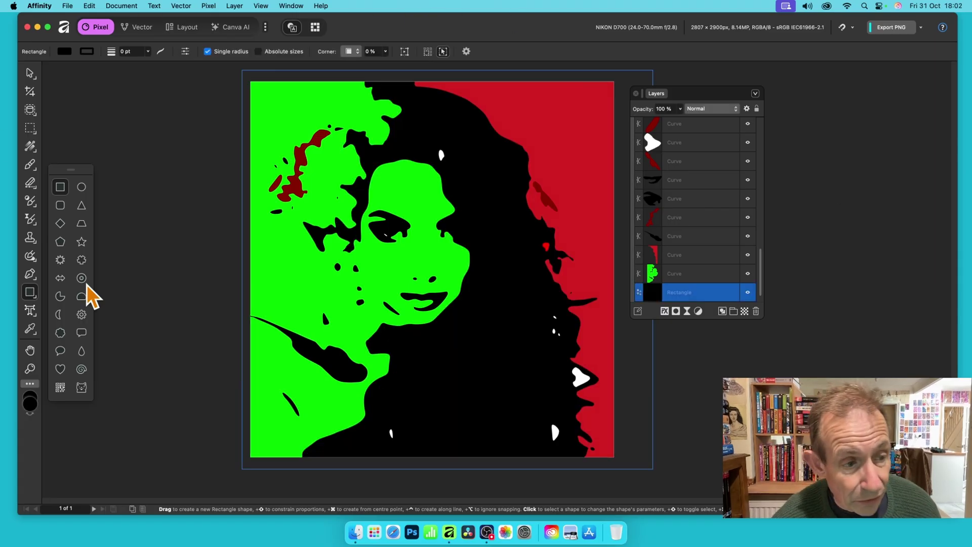
left_click(33, 314)
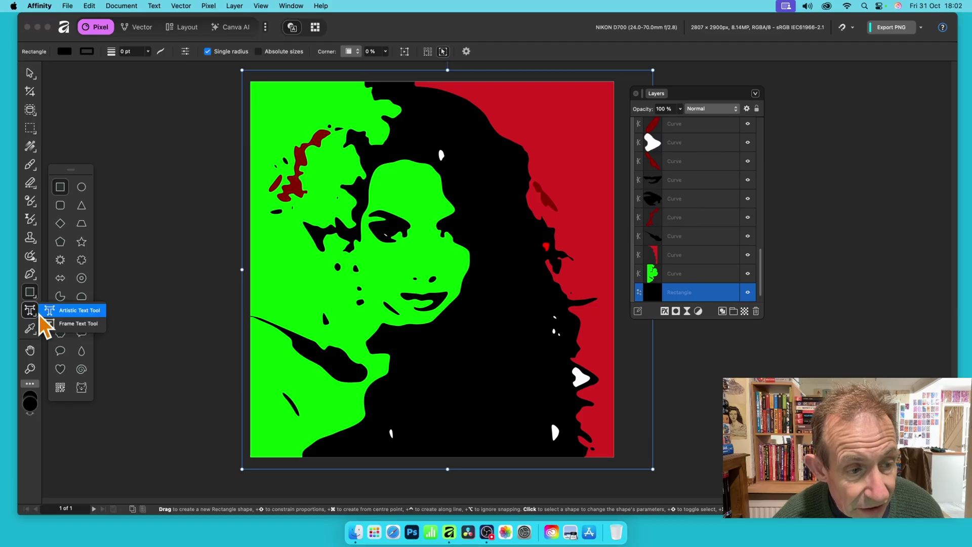
left_click(76, 310)
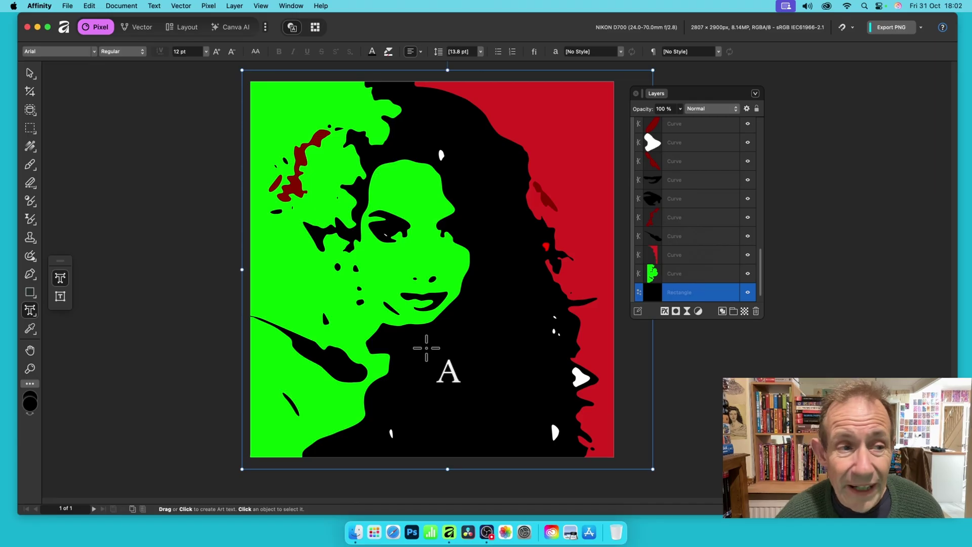
left_click(31, 72)
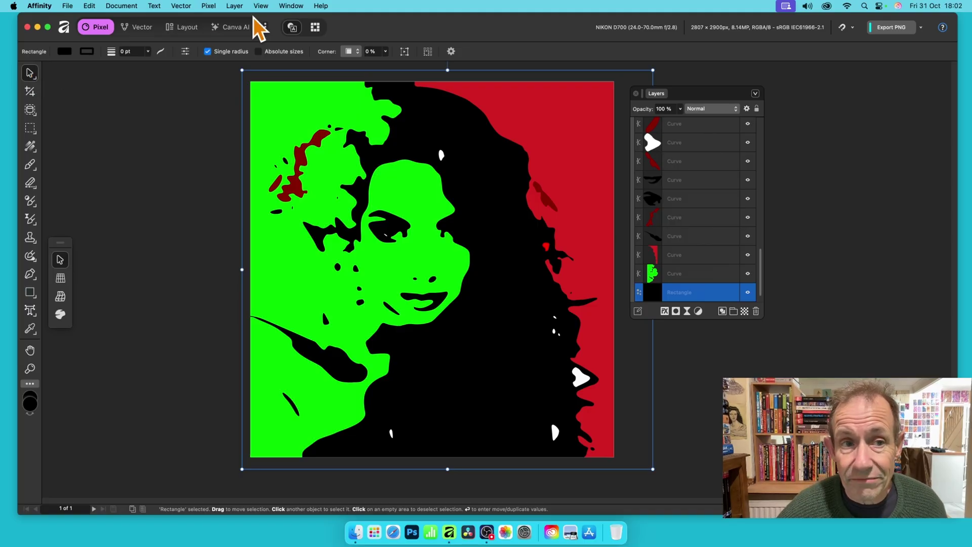
Start File > Save As for the poster, then cancel without saving.
left_click(68, 6)
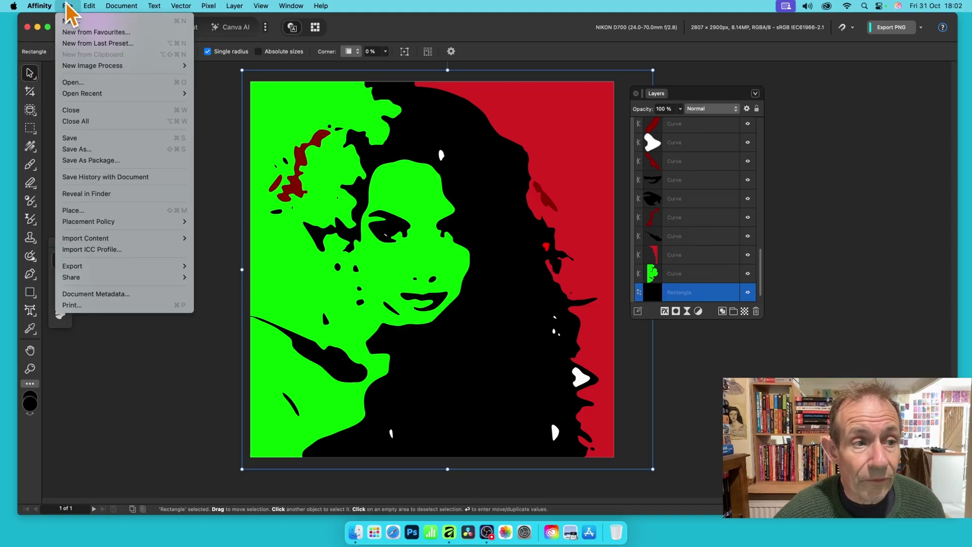
left_click(93, 152)
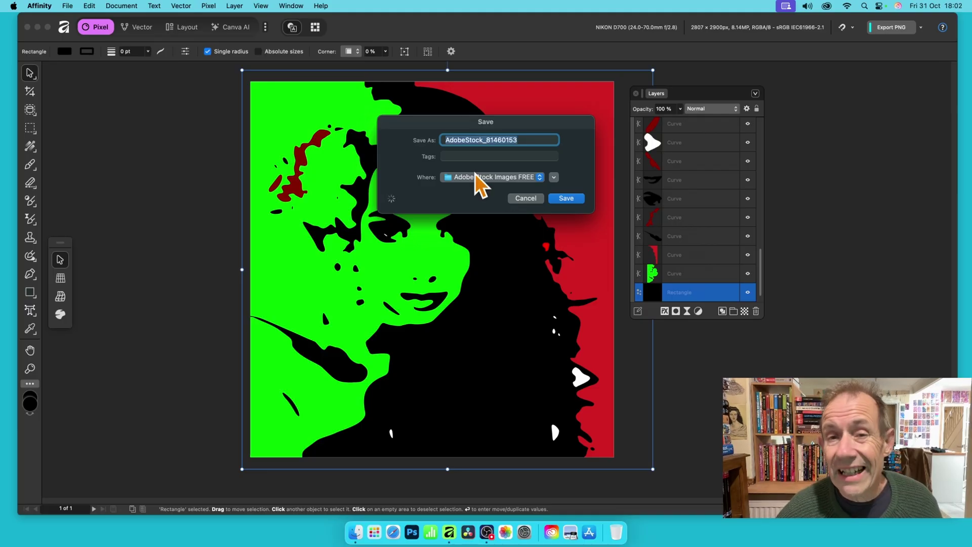
left_click(534, 200)
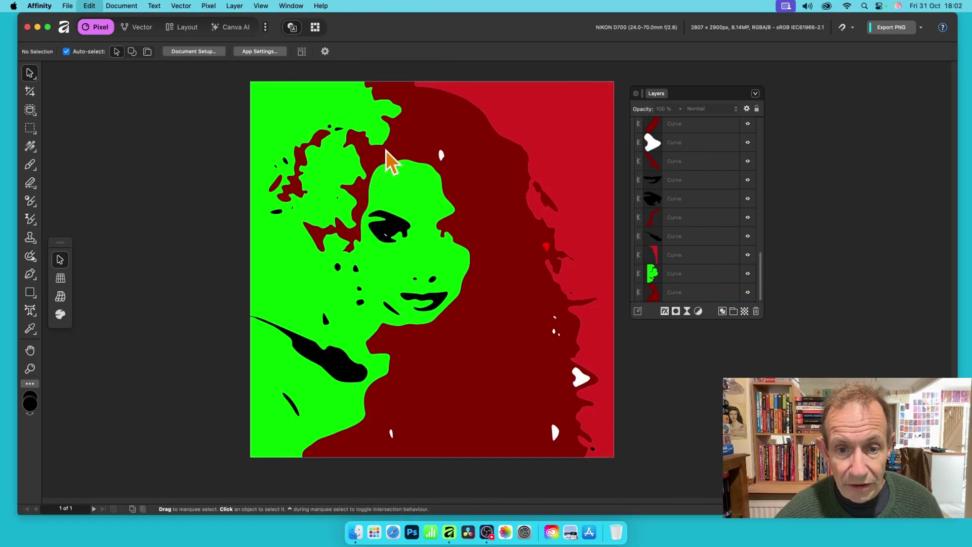
Revert to the original colour photo and image-trace it with Edge Threshold at 72%.
left_click(386, 151)
key("super+z")
key("super+z")
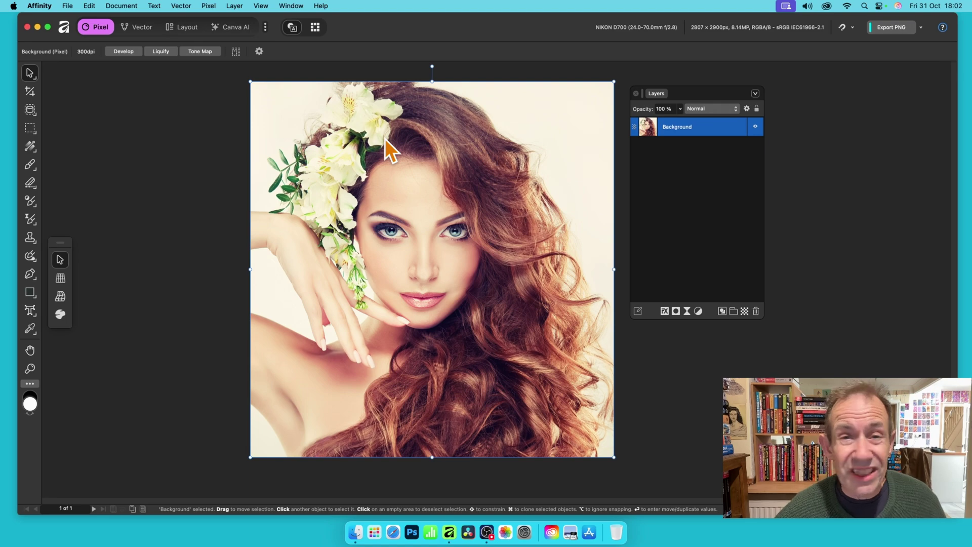
left_click(182, 5)
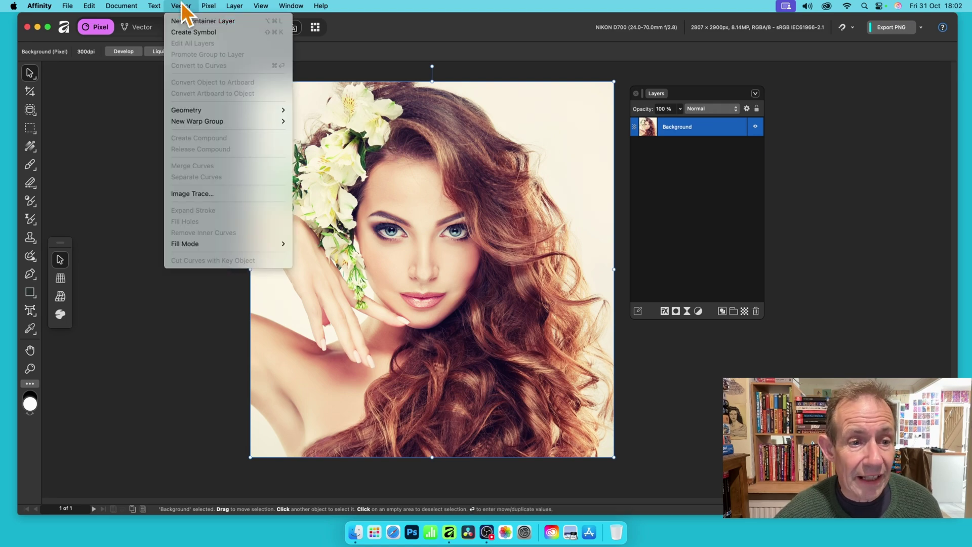
left_click(221, 195)
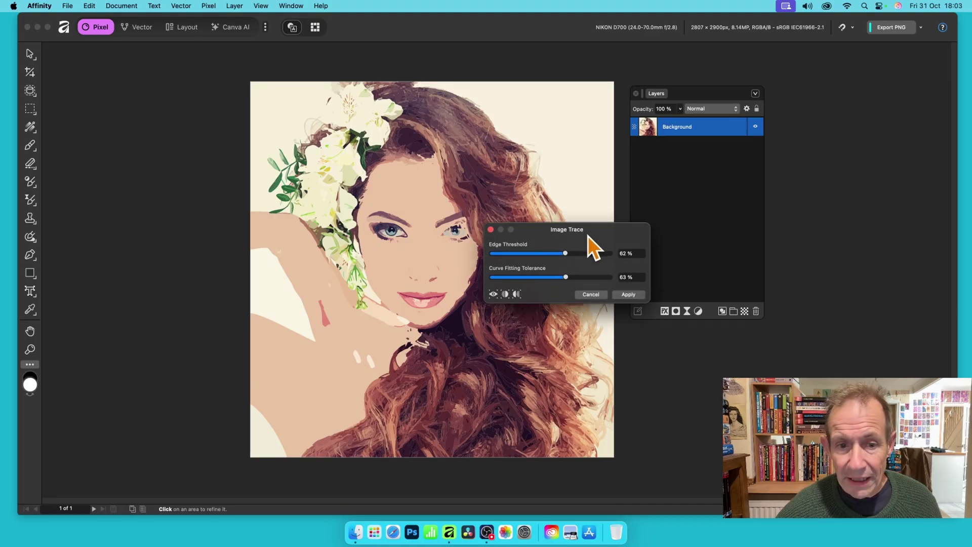
left_click_drag(558, 217, 560, 215)
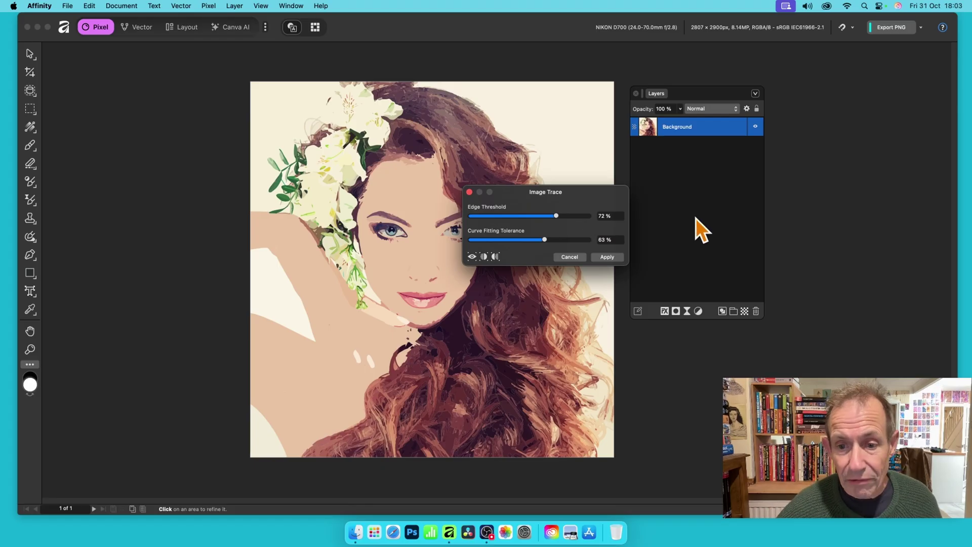
left_click(608, 258)
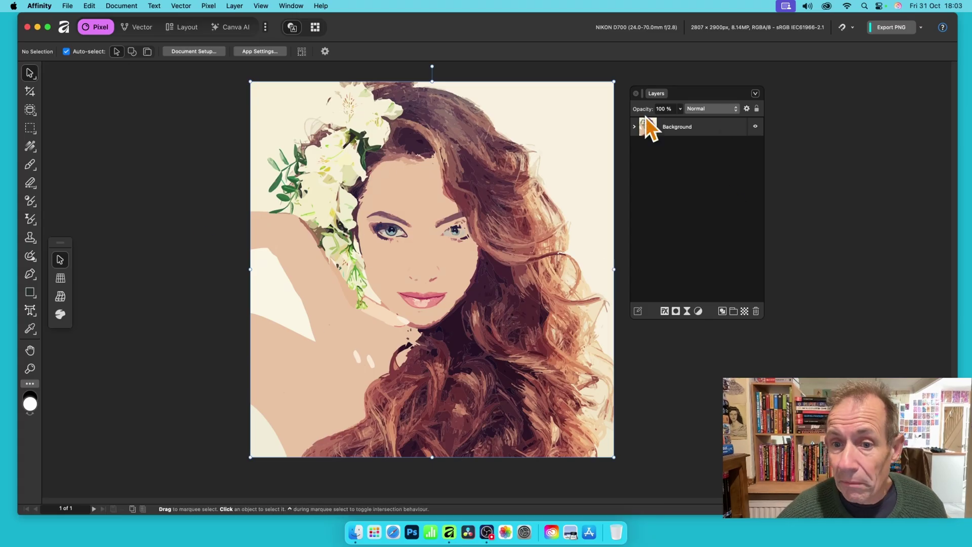
Select the face Curve in the Background group and fill it bright red (FF1C00).
left_click(635, 127)
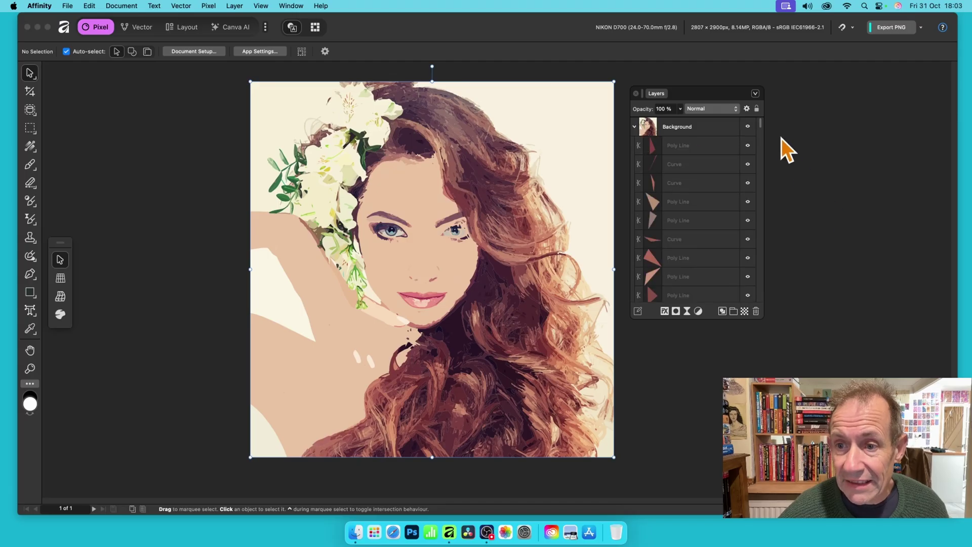
left_click_drag(760, 123, 760, 302)
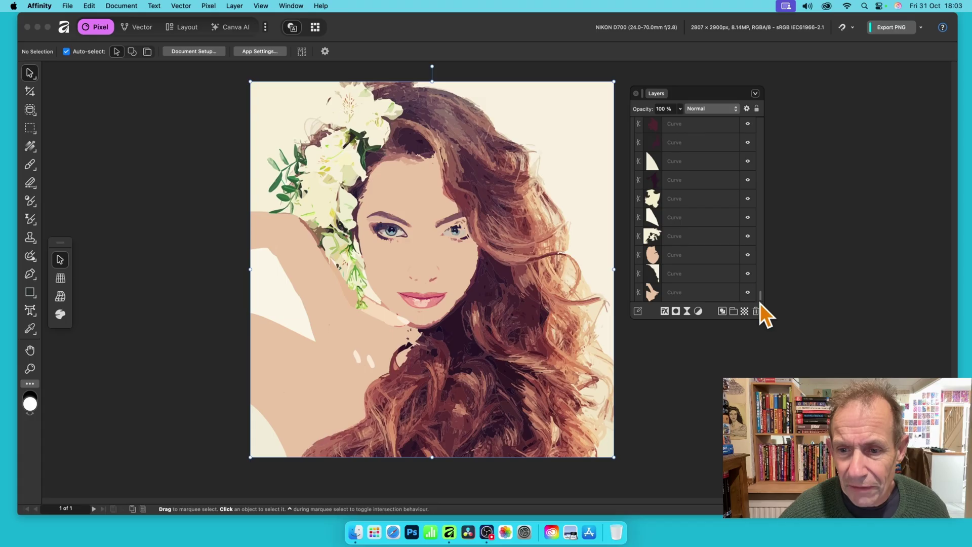
left_click(673, 241)
left_click(673, 259)
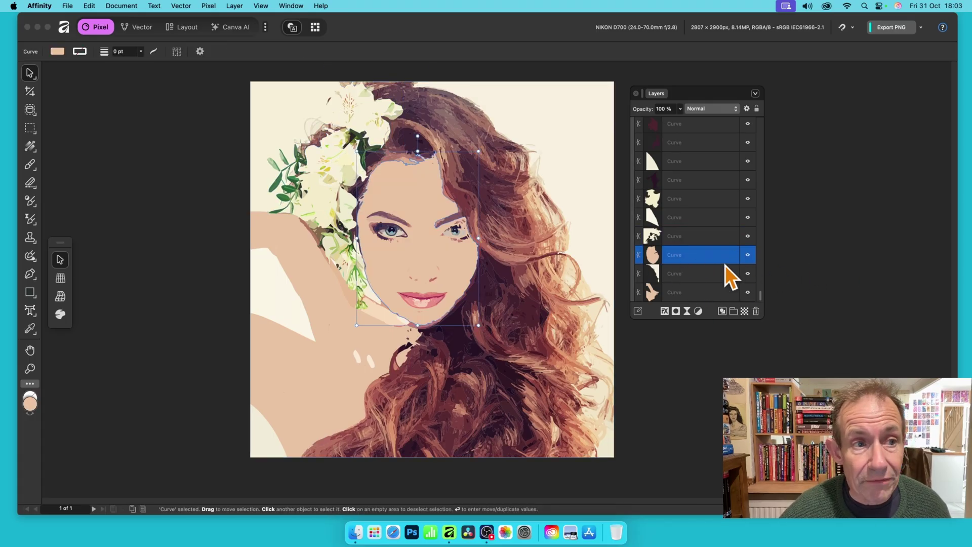
left_click(58, 51)
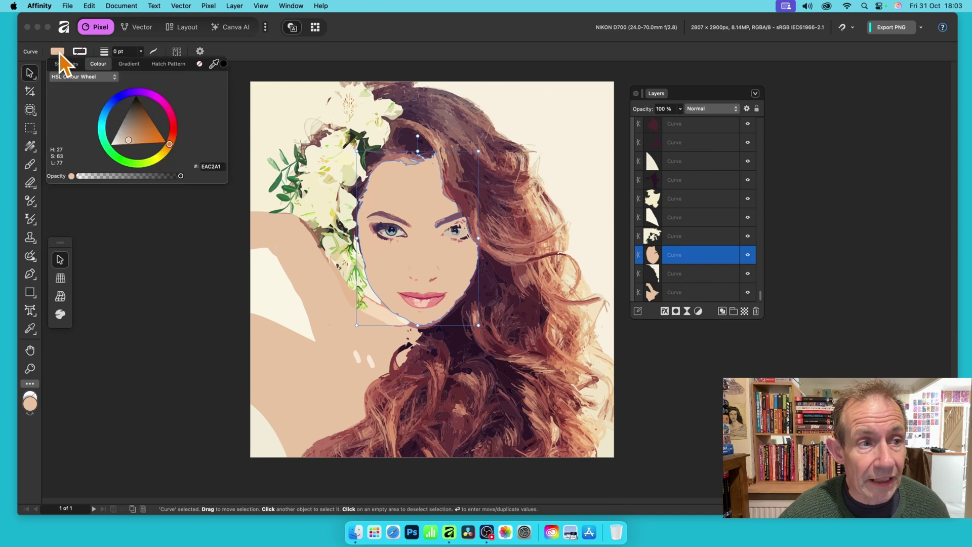
left_click_drag(138, 110, 163, 178)
left_click_drag(170, 129, 178, 135)
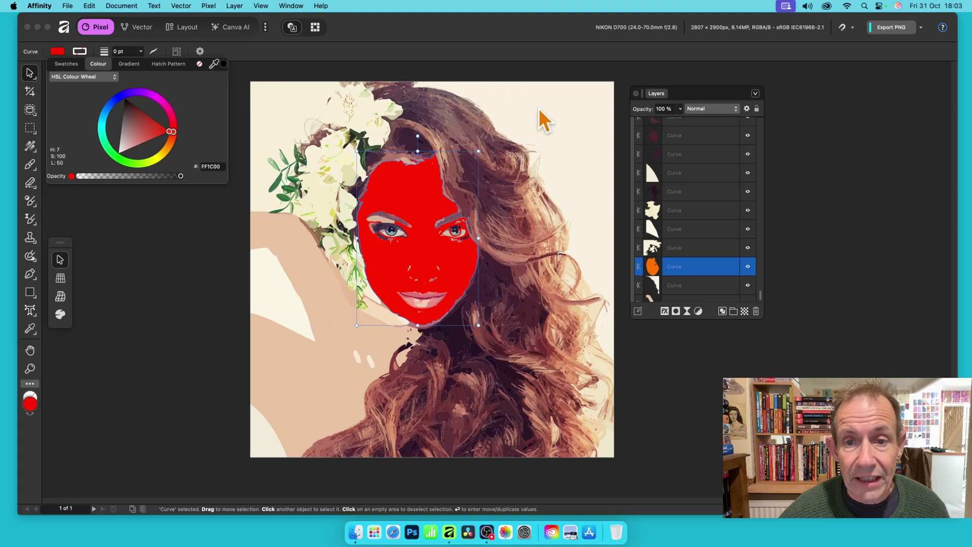
left_click(493, 74)
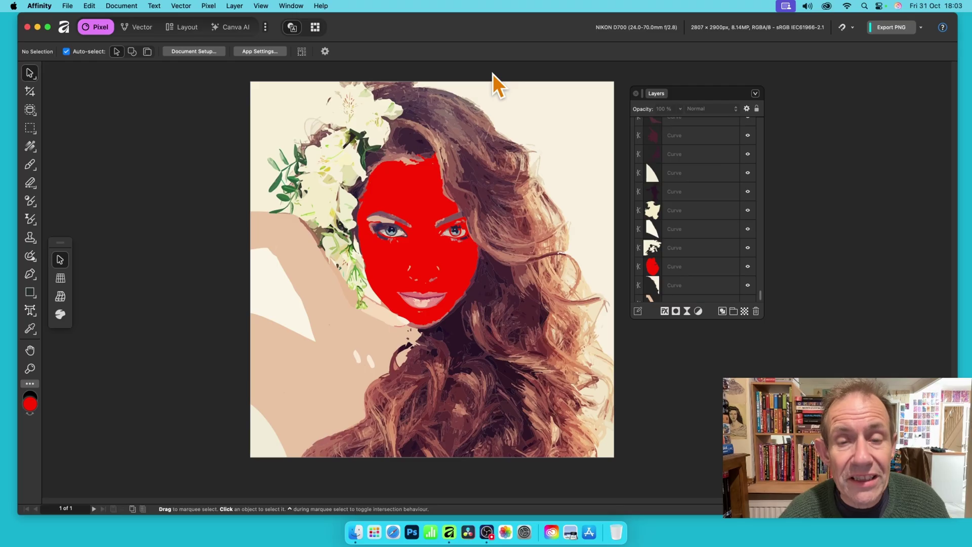
left_click(330, 294)
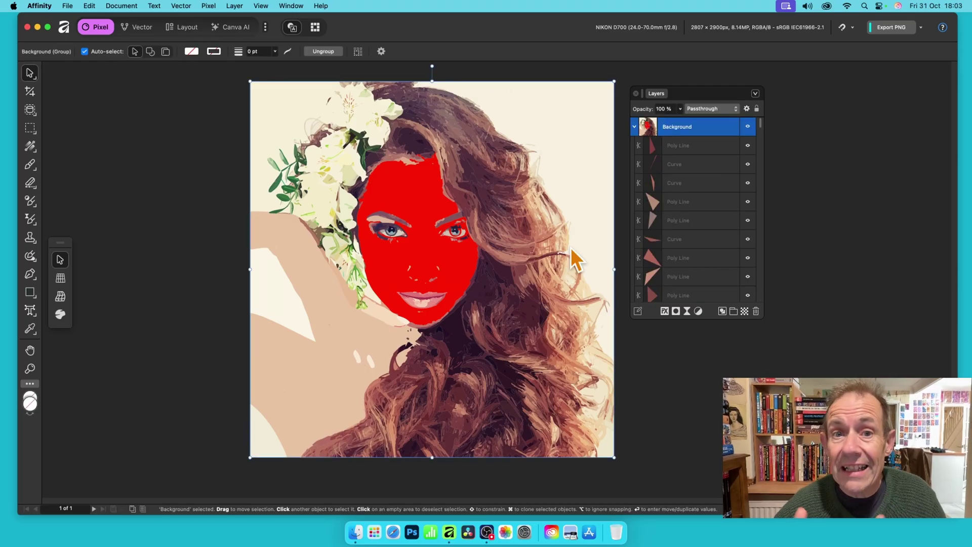